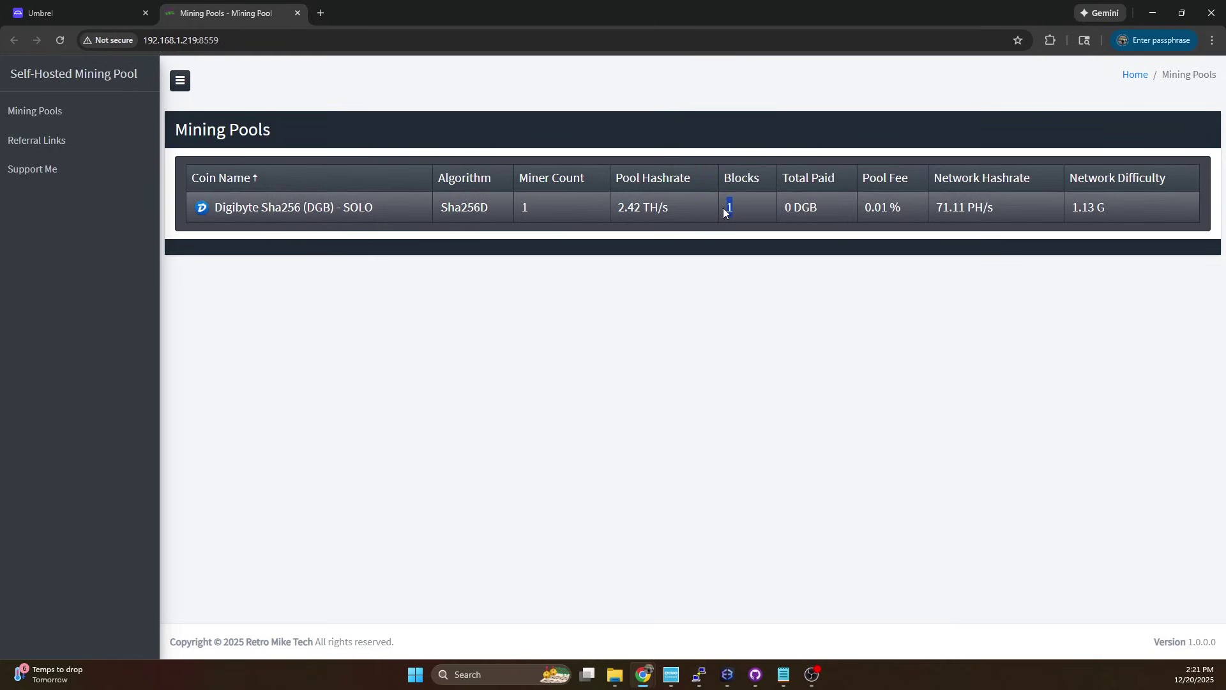
Open the Digibyte Sha256 pool and review its found block's time, reward and confirmation.
triple_click(780, 205)
click(300, 207)
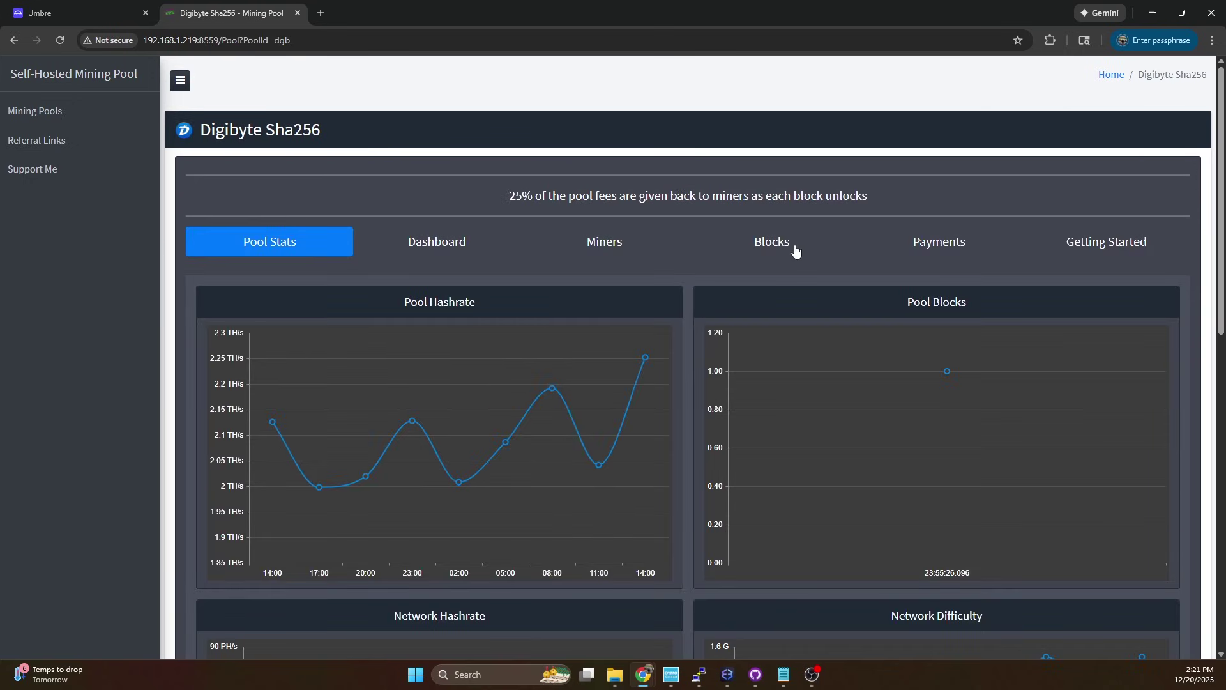
click(793, 249)
drag(286, 318, 190, 319)
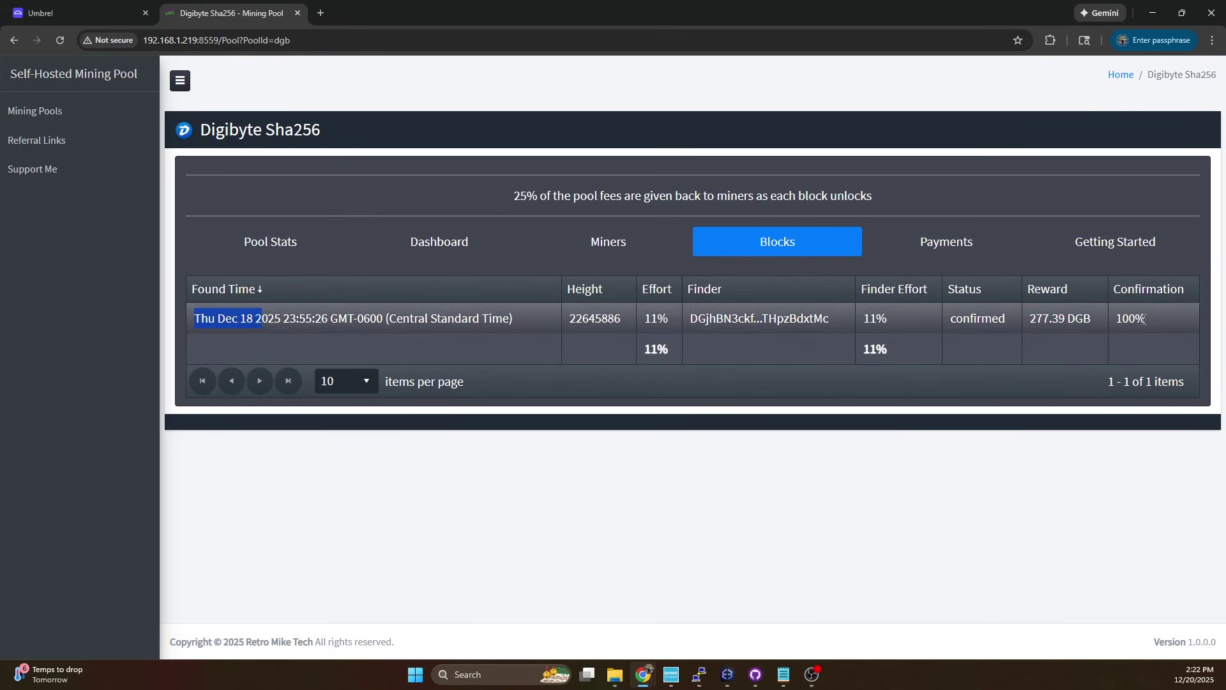
drag(1146, 319, 1071, 319)
click(1071, 319)
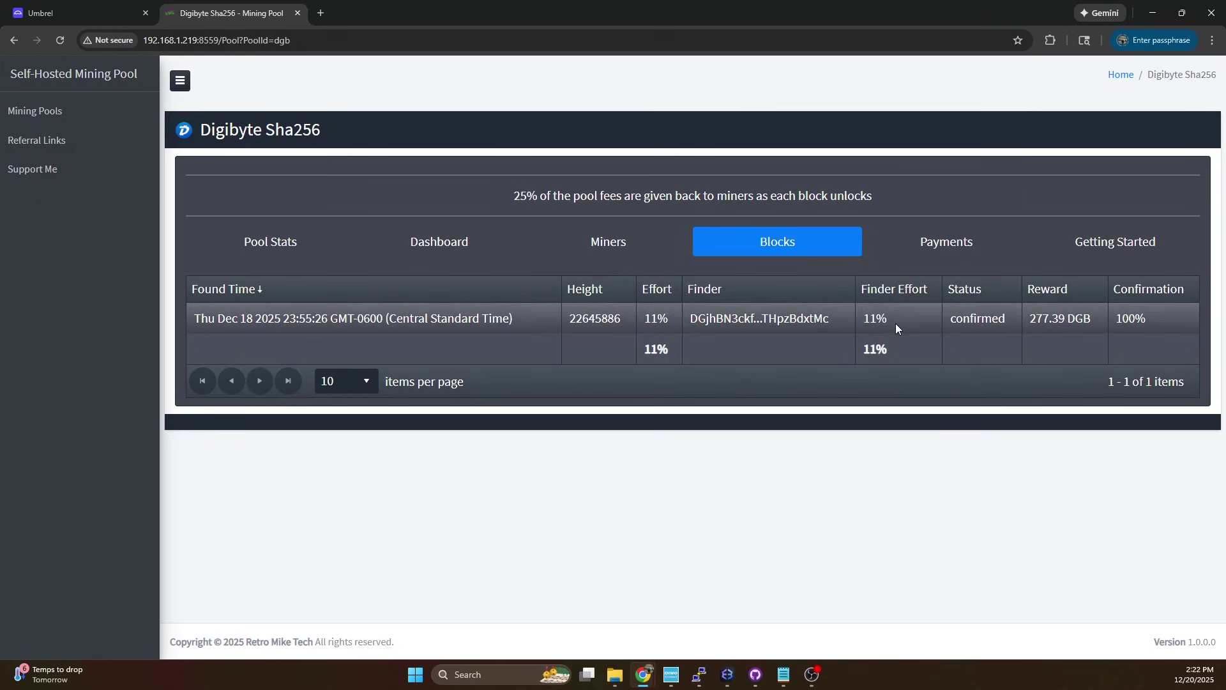
Check the pool's payment history, then show its getting-started details with the pool wallet.
click(941, 243)
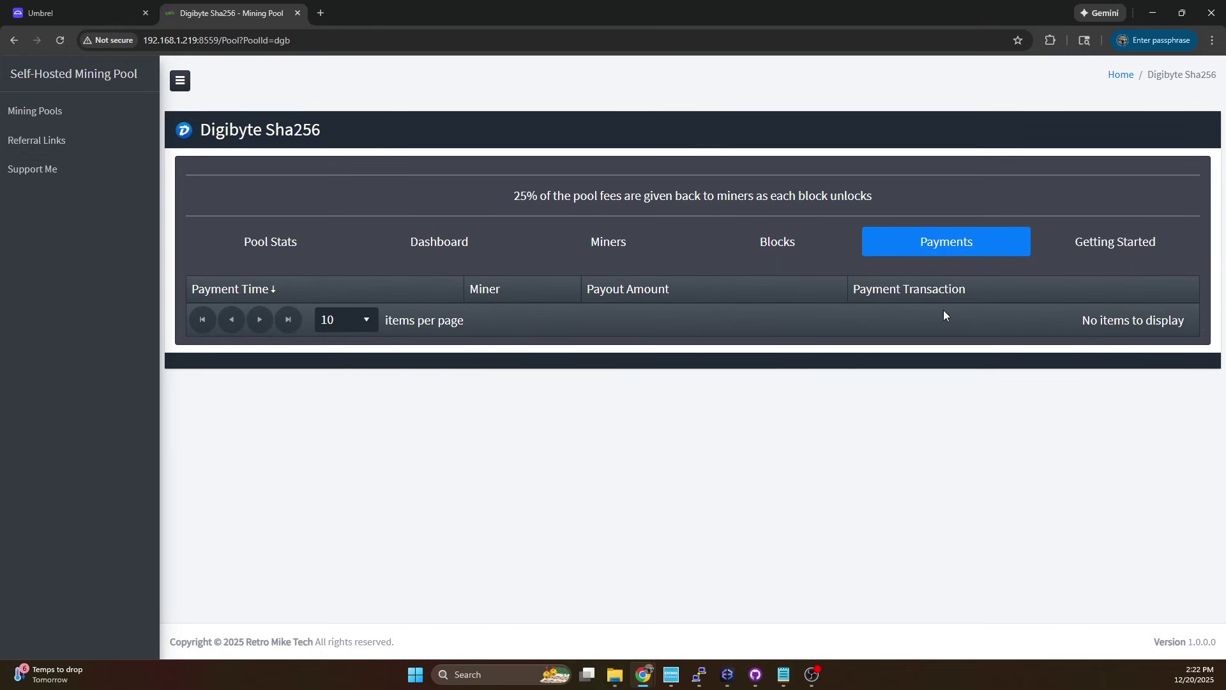
click(784, 241)
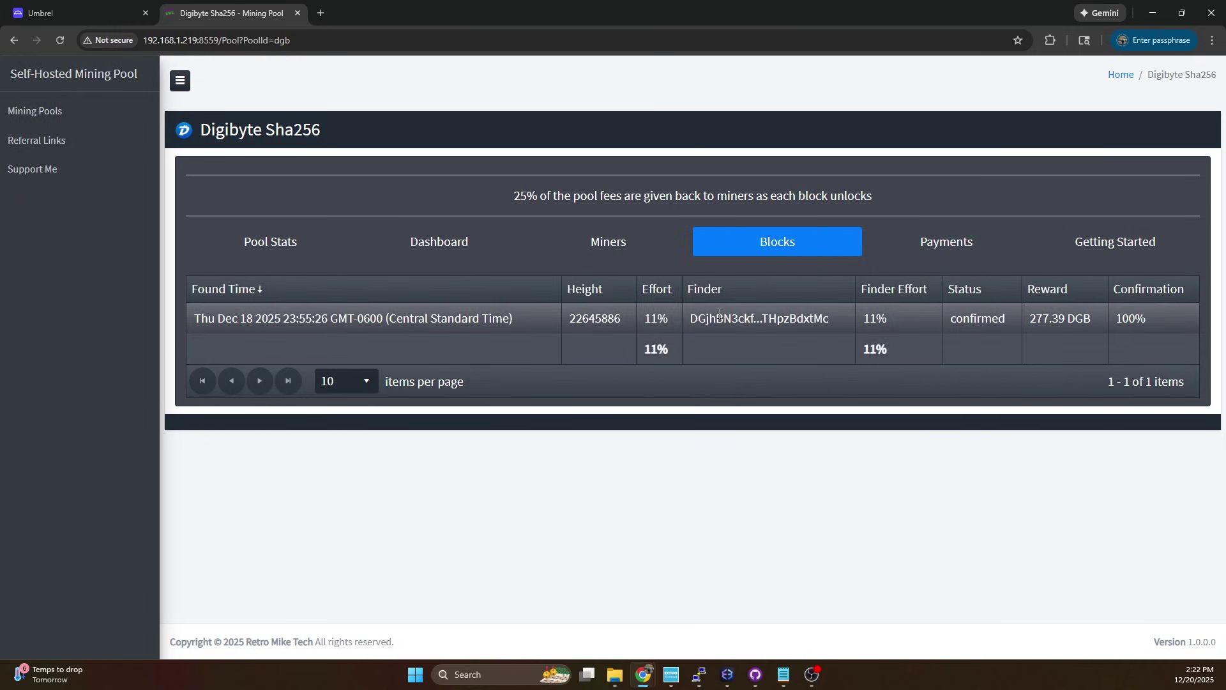
click(1125, 252)
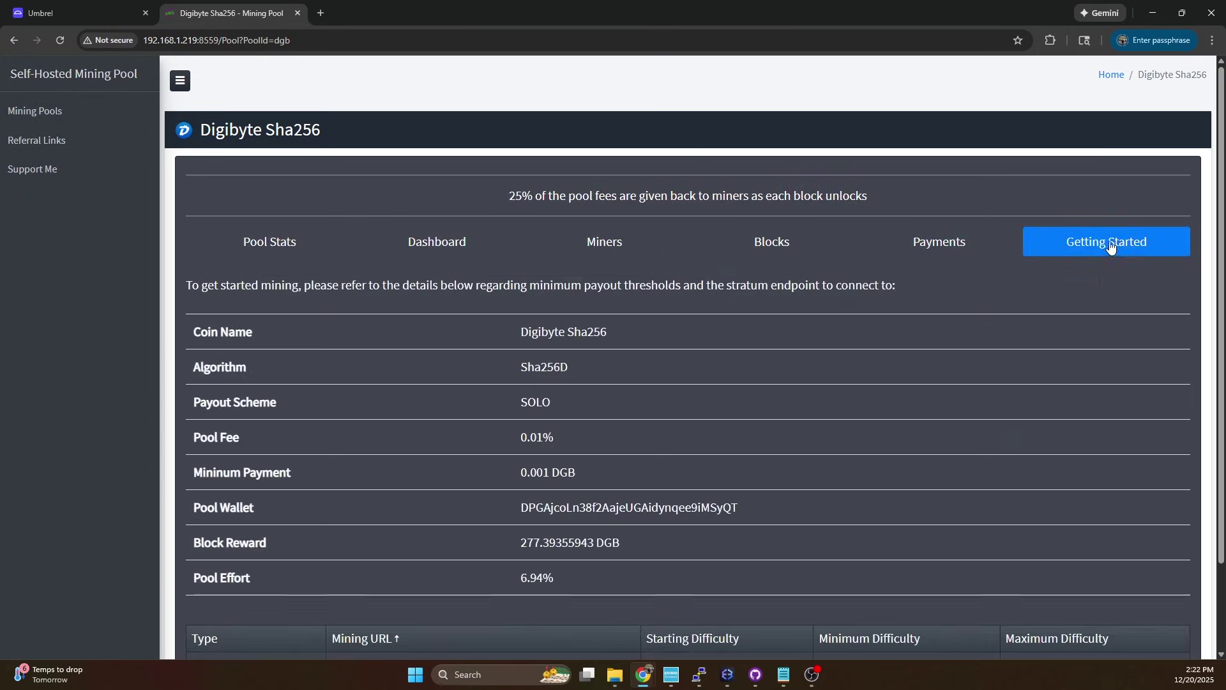
Look up the pool wallet on chainz.cryptoid.info and verify its 277.39355943 DGB balance.
click(664, 508)
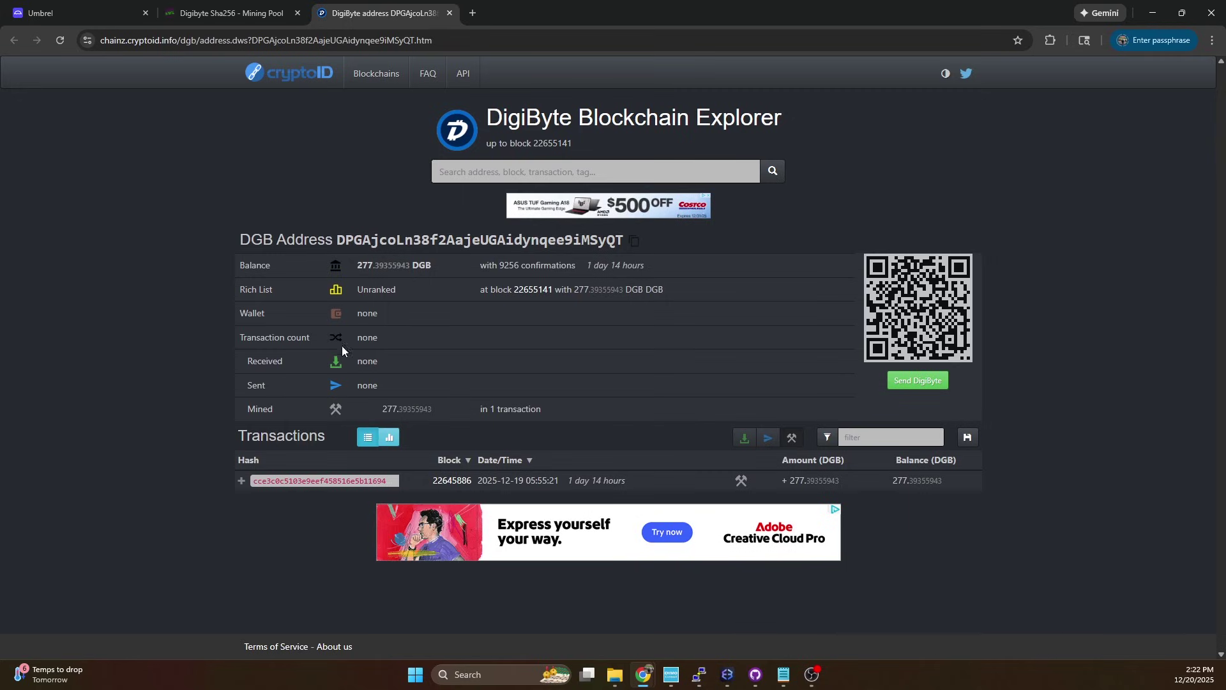
drag(439, 263, 238, 266)
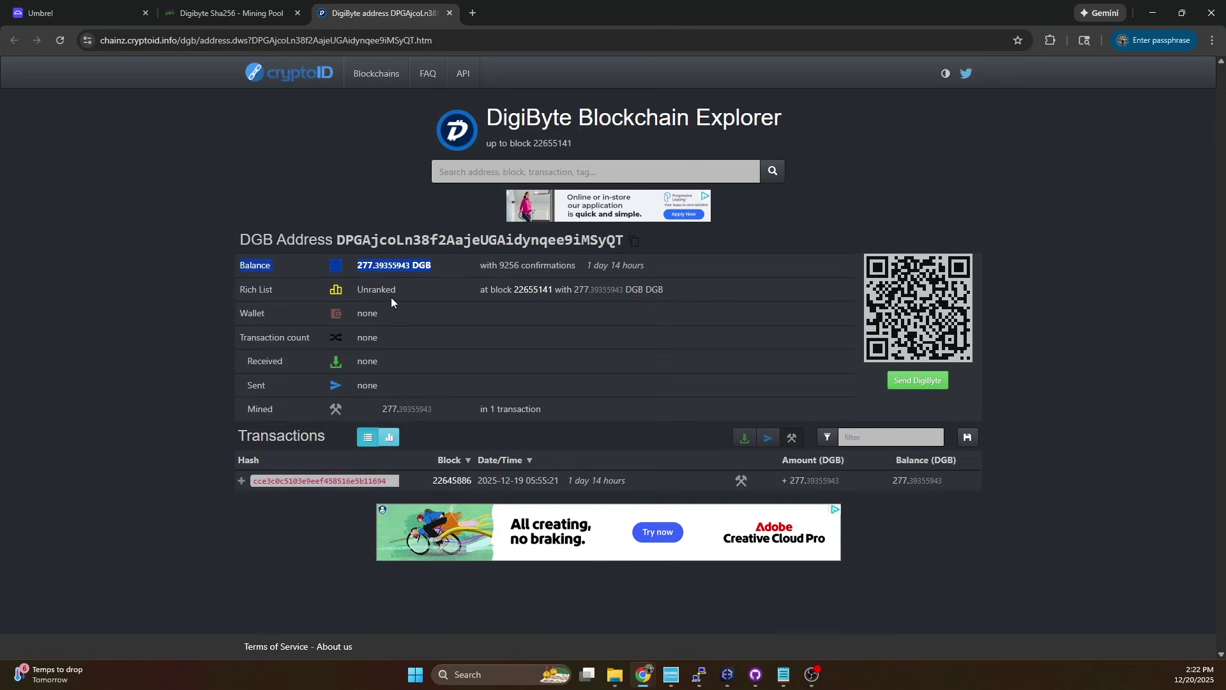
drag(397, 265, 357, 266)
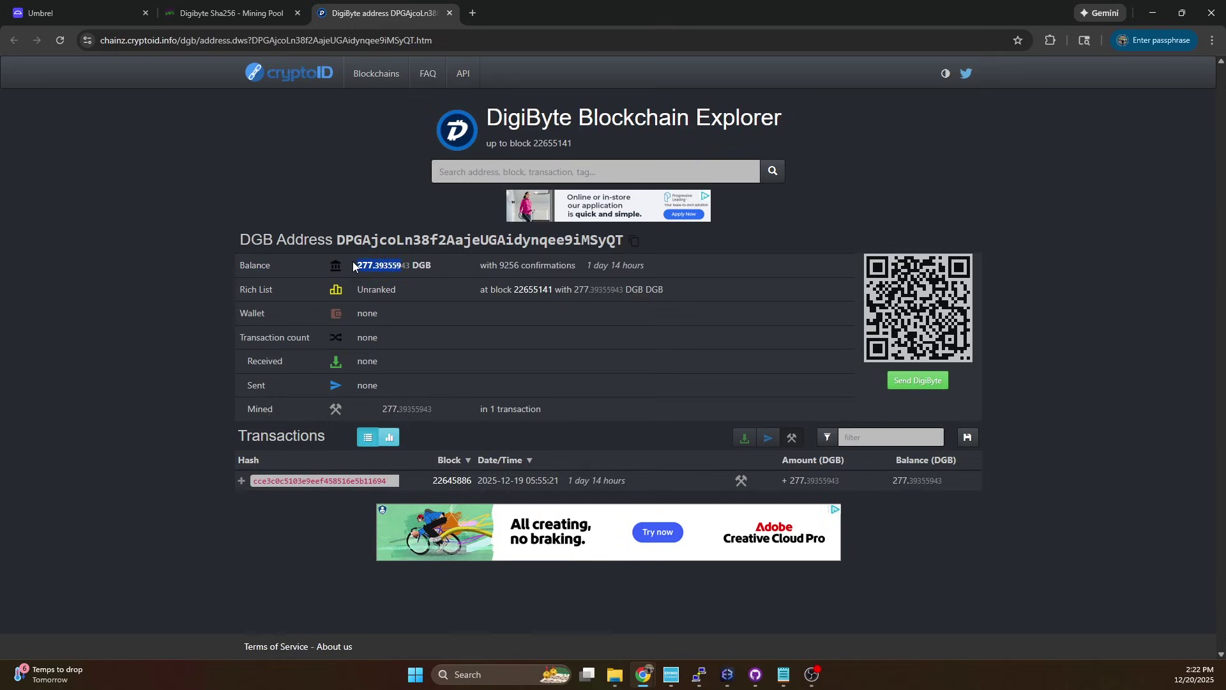
click(399, 262)
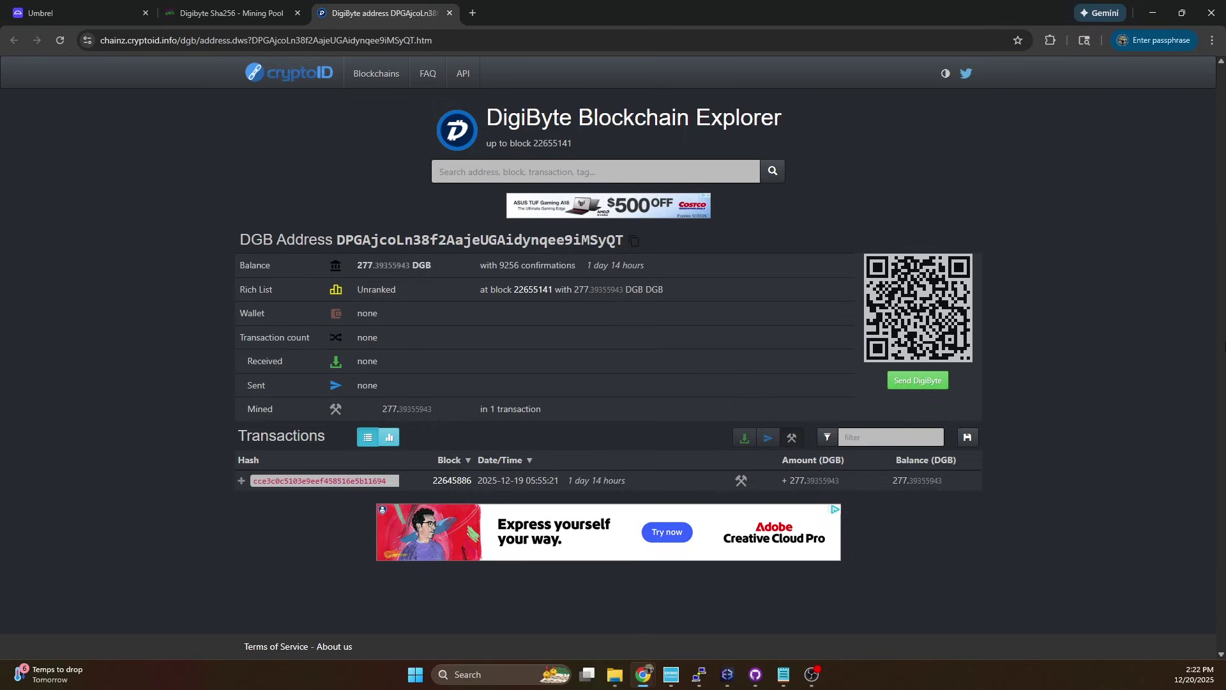
Connect PuTTY to the umbrel server, paste the docker getbalance command and enlarge the window.
right_click(700, 675)
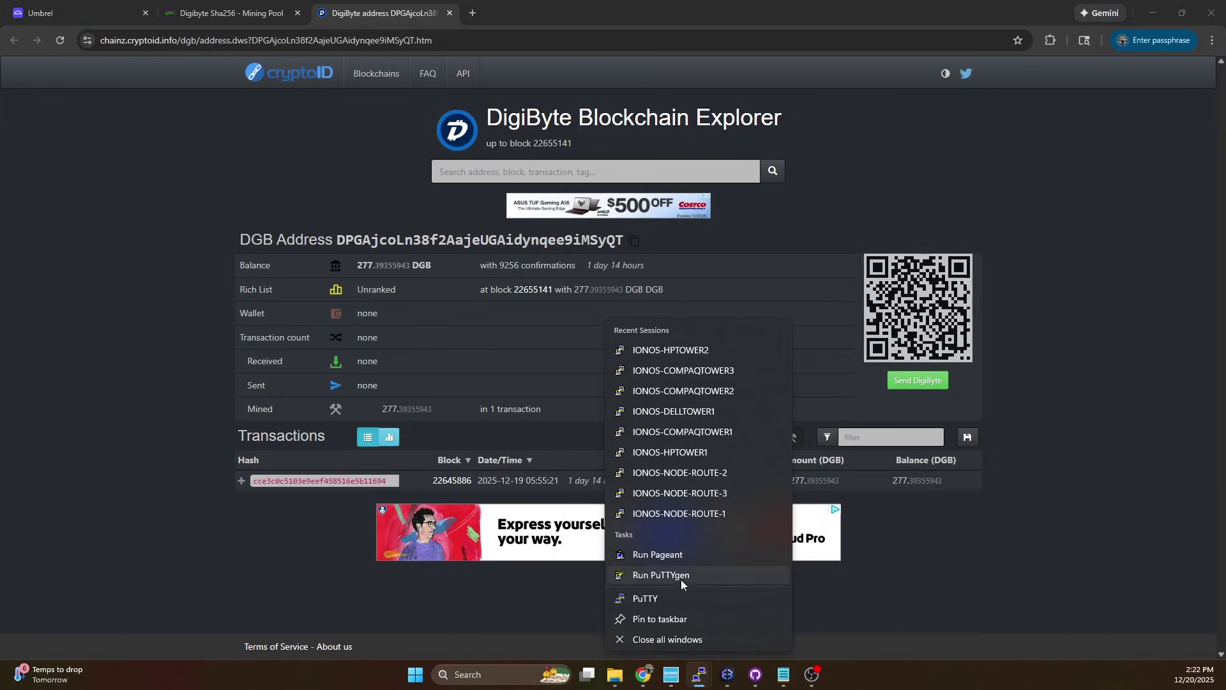
click(650, 597)
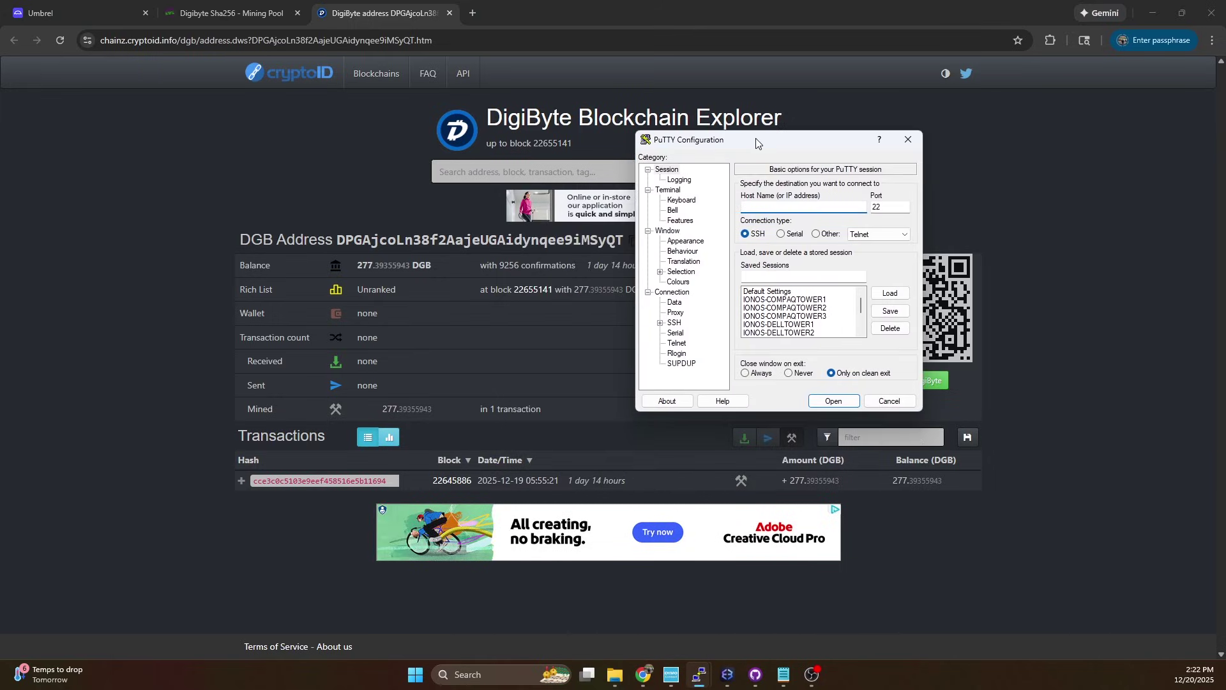
key(Return)
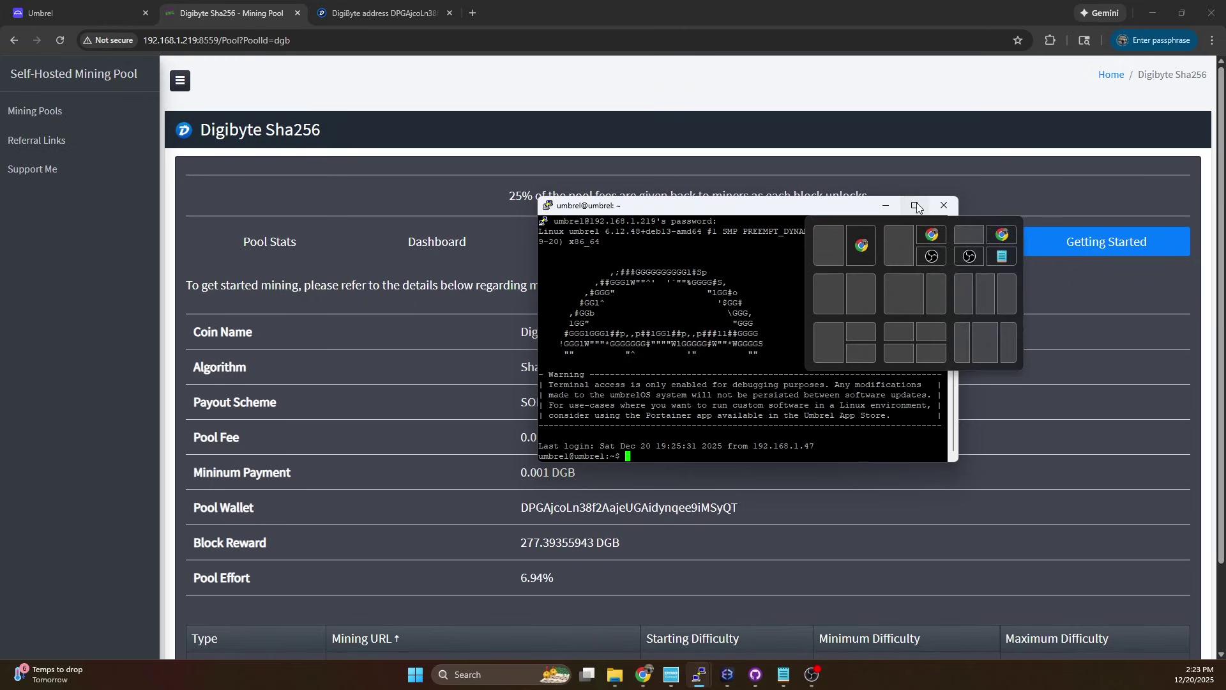
mouse_move(915, 205)
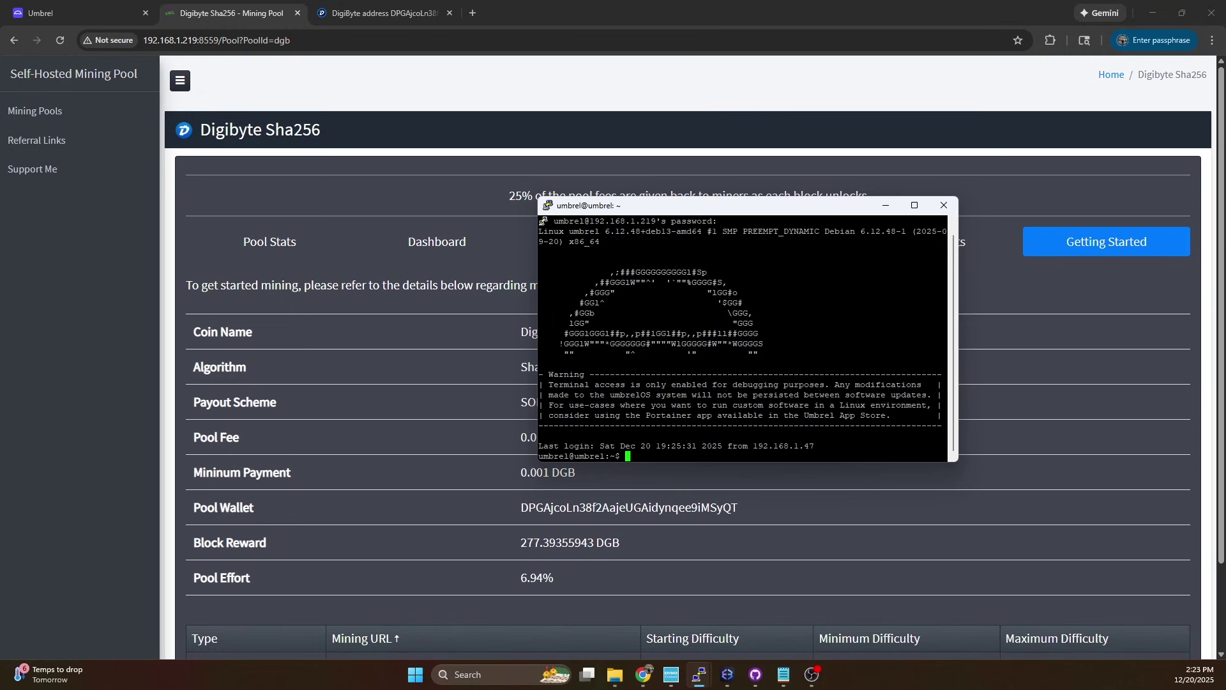
key(shift+Insert)
drag(804, 211, 601, 122)
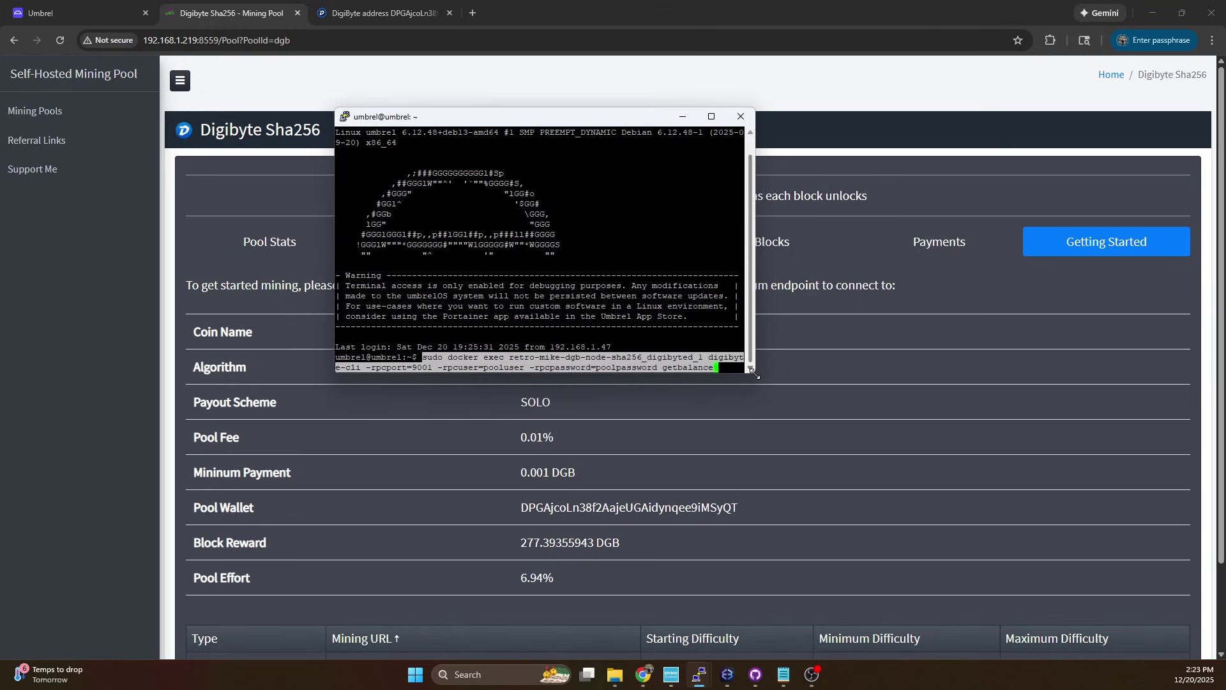
drag(756, 373, 1174, 476)
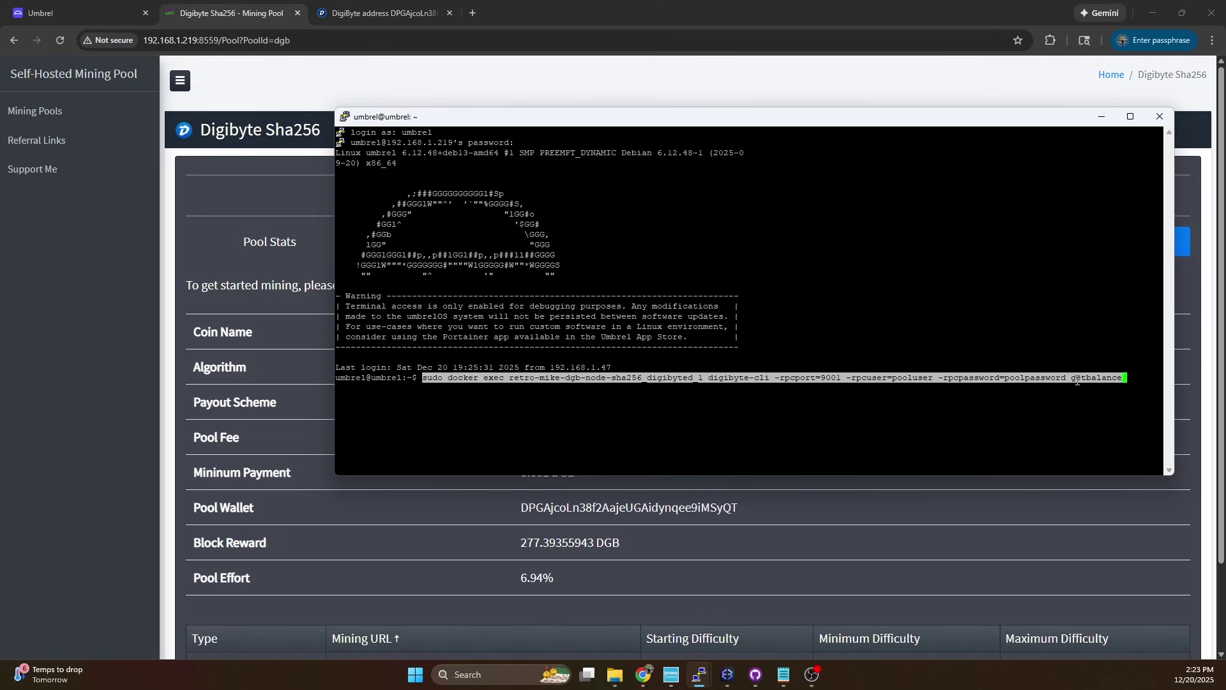
Run the getbalance command with the sudo password and confirm it returns 277.39355943.
key(Return)
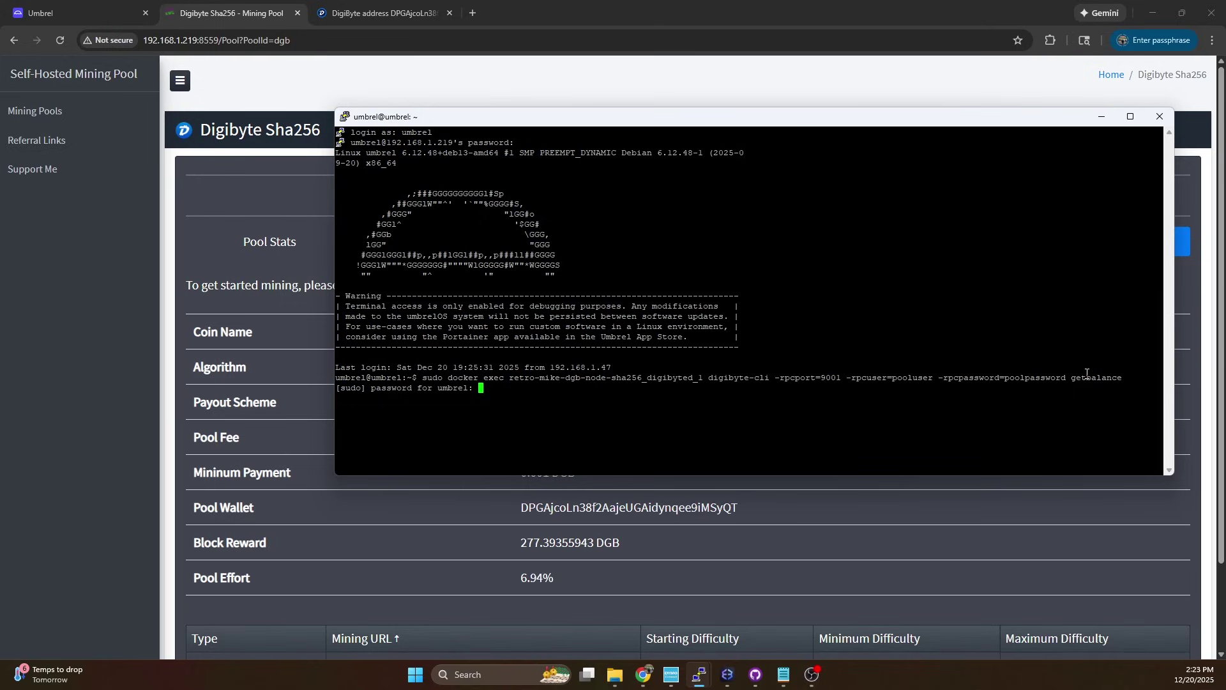
key(Return)
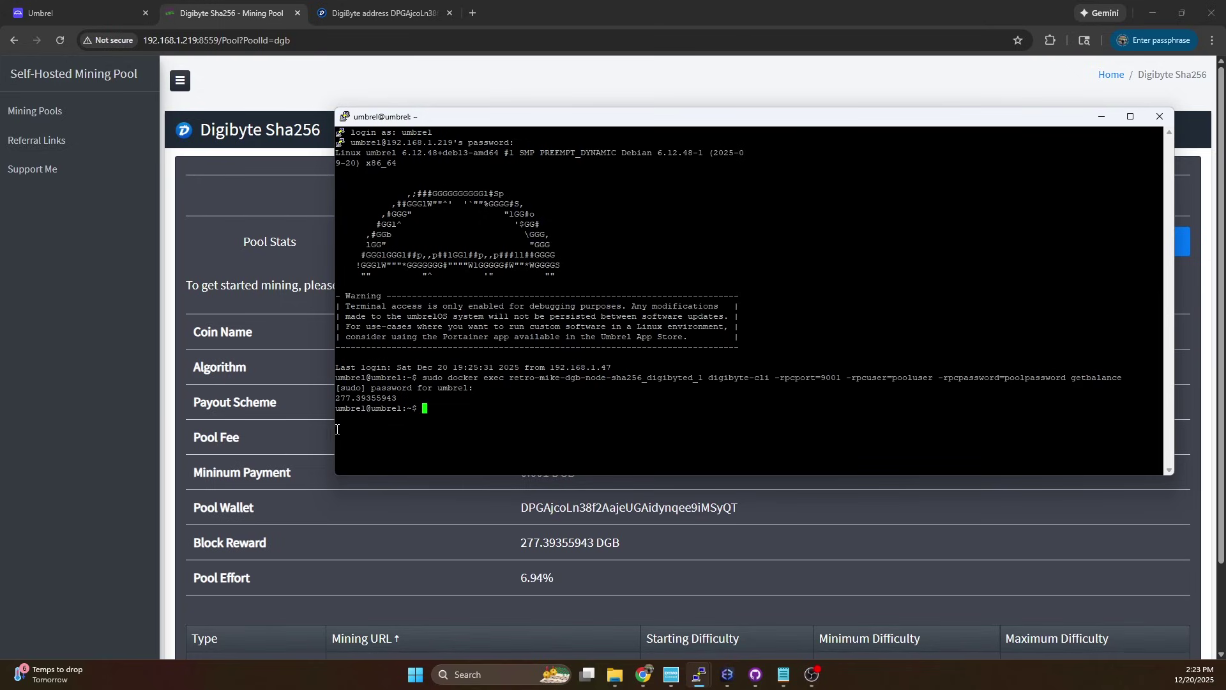
drag(337, 398, 369, 398)
click(368, 398)
key(alt+Tab)
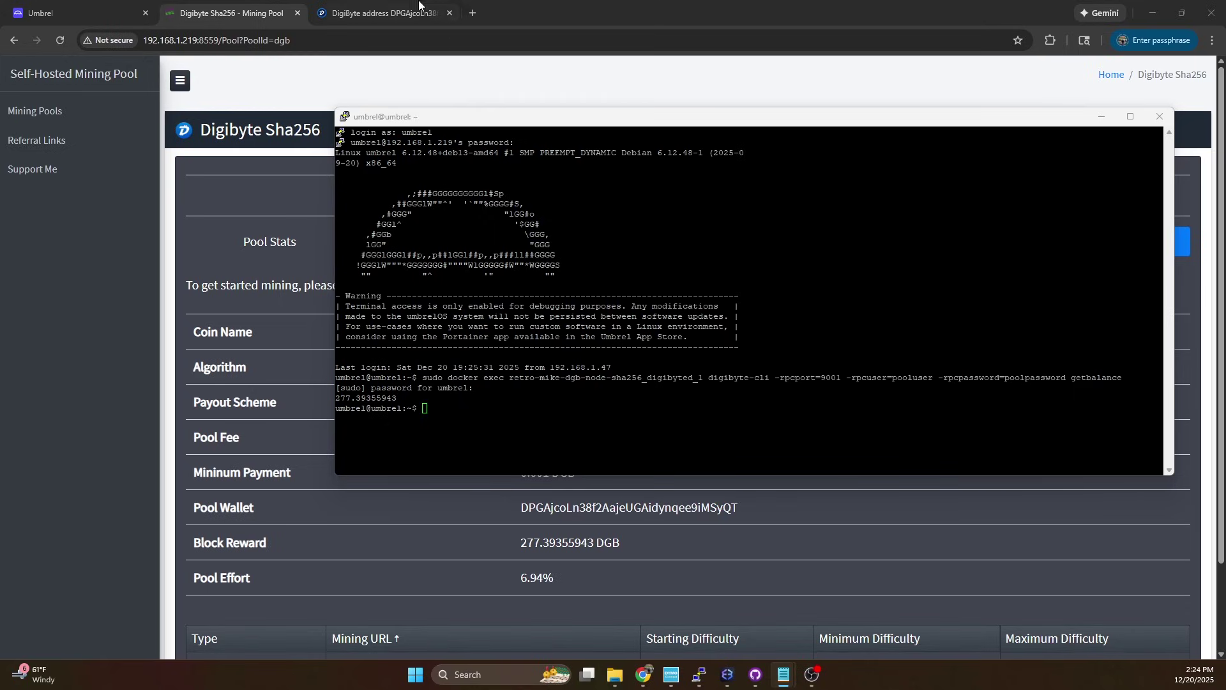
Run 'sudo docker logs retro-mike-miningcore_server_1 | grep Pay' and review the failing 277.39079 DGB payouts.
right_click(538, 423)
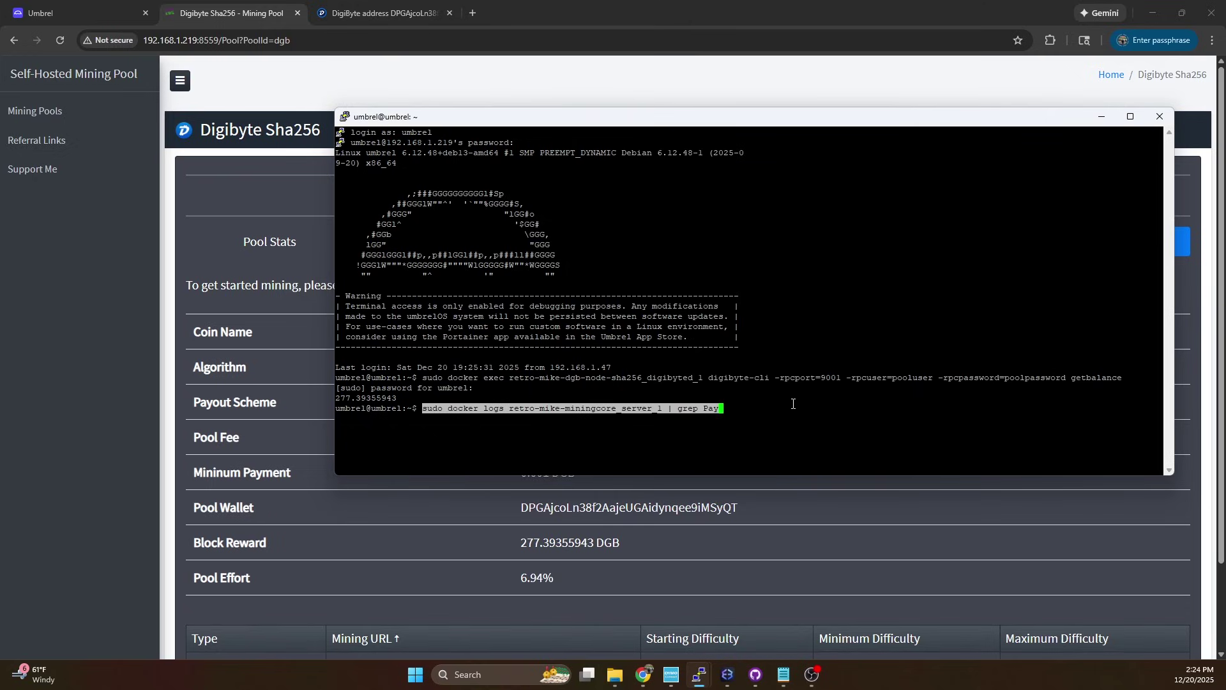
key(Left)
key(Left)
key(Left)
key(Left)
key(Left)
key(Left)
key(Left)
key(Left)
key(Left)
key(Left)
key(Left)
key(Left)
key(Left)
key(Left)
key(Left)
key(Left)
key(Left)
key(Left)
key(Left)
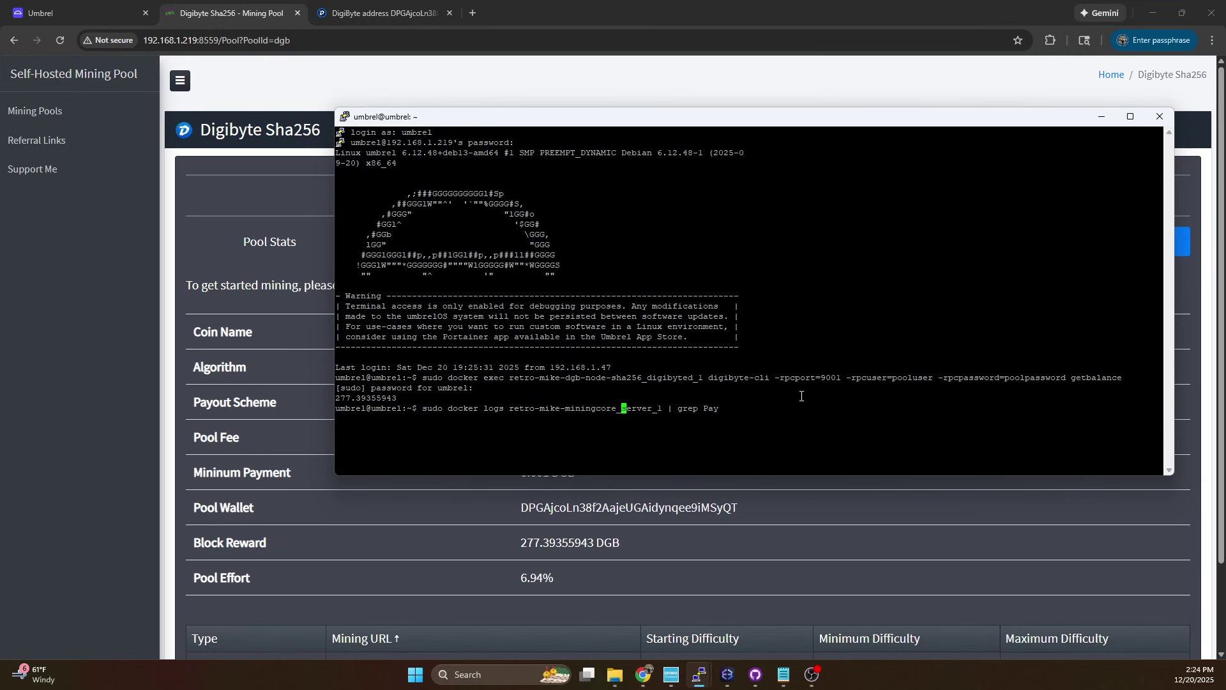
key(Return)
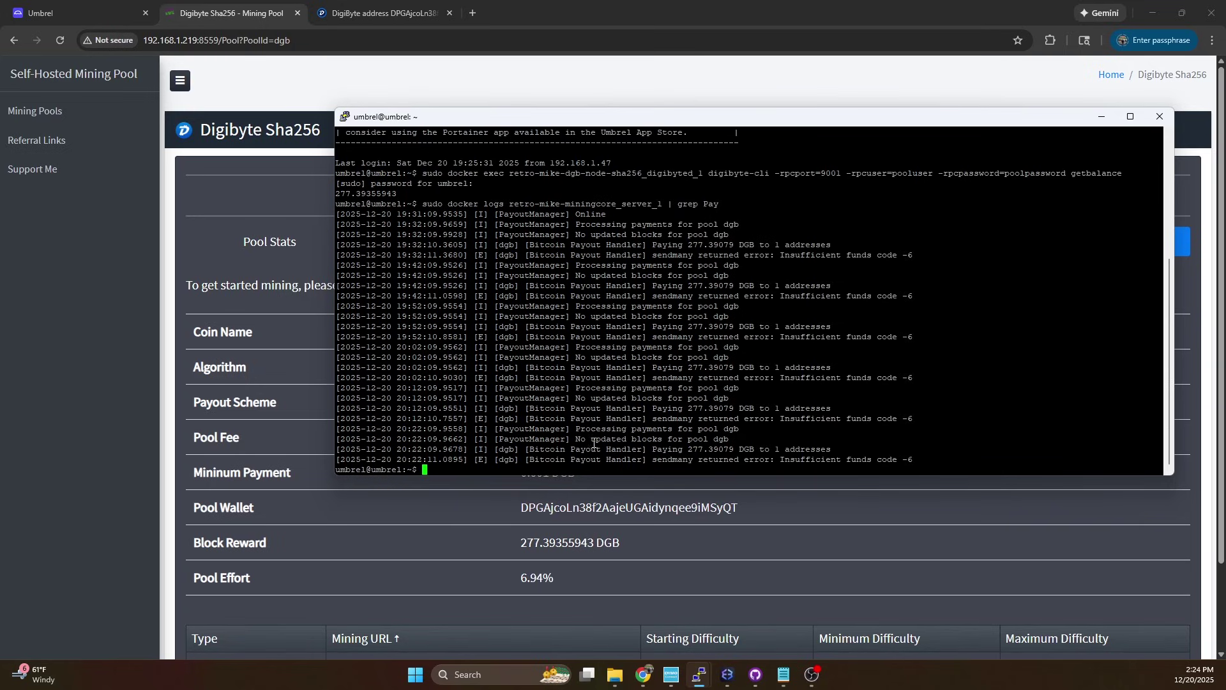
drag(649, 447, 907, 458)
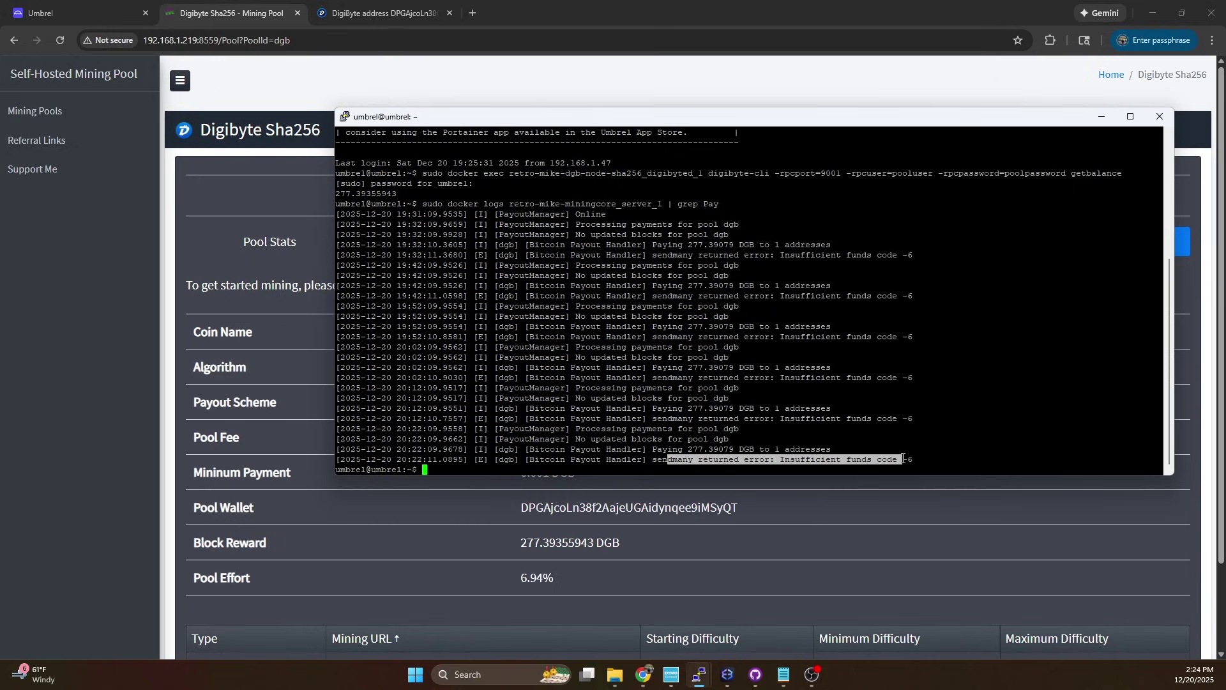
click(810, 448)
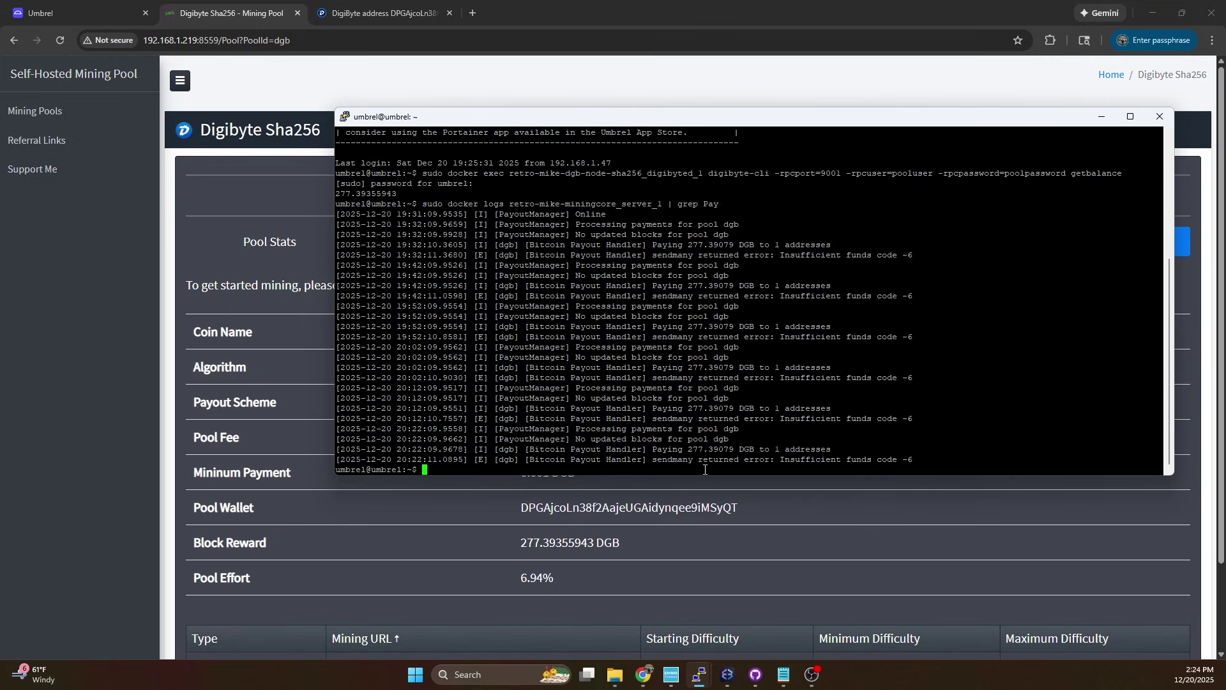
scroll(700, 351, up, 5)
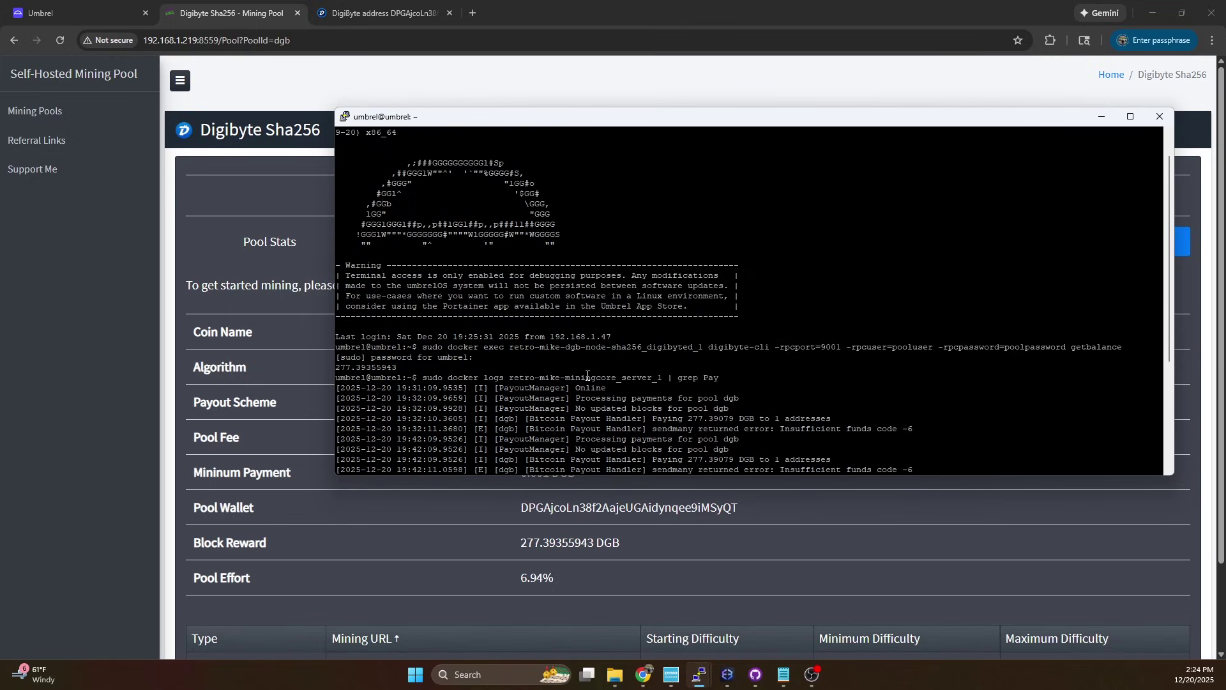
scroll(588, 376, down, 5)
drag(377, 193, 338, 195)
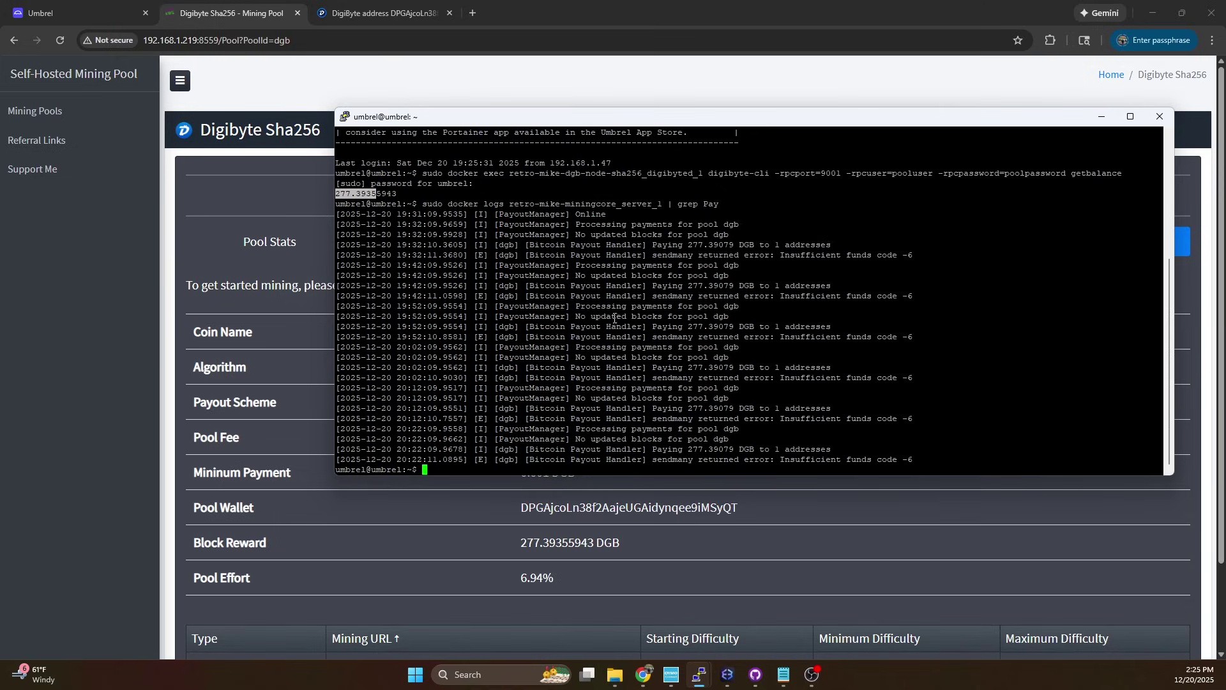
Go to the ~/.miningcore folder and open config.json in nano.
click(664, 427)
text(cd .mi)
key(Tab)
key(Return)
text(nano conf)
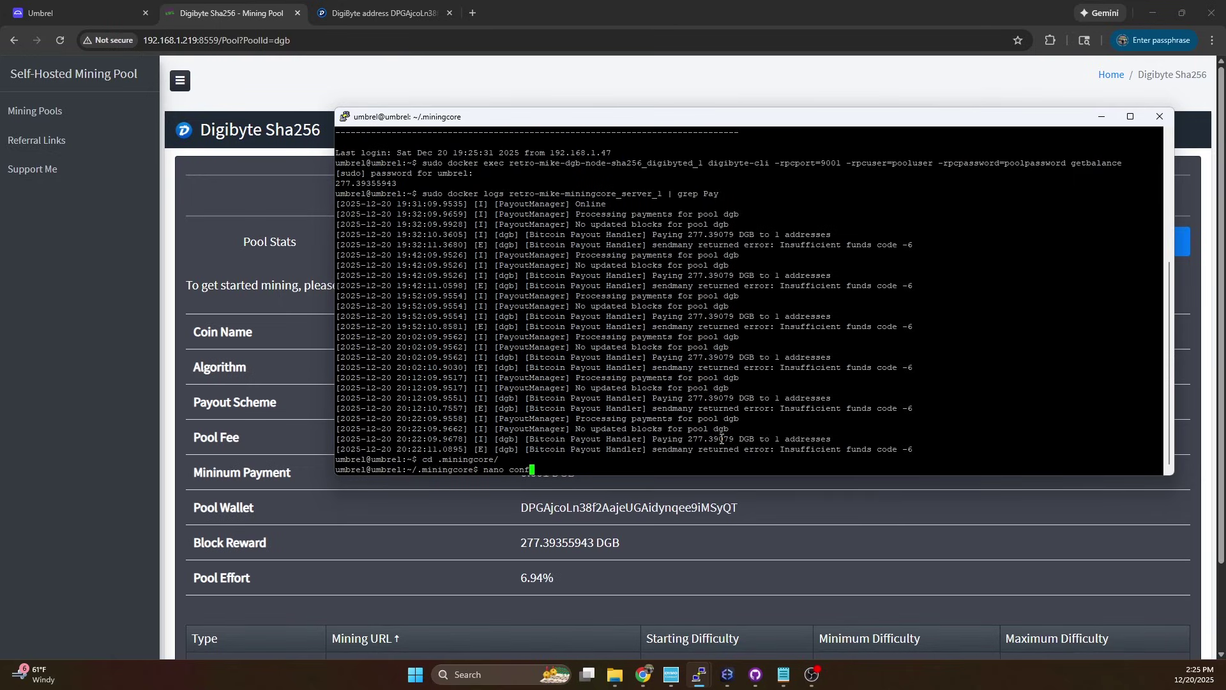
key(Tab)
key(Return)
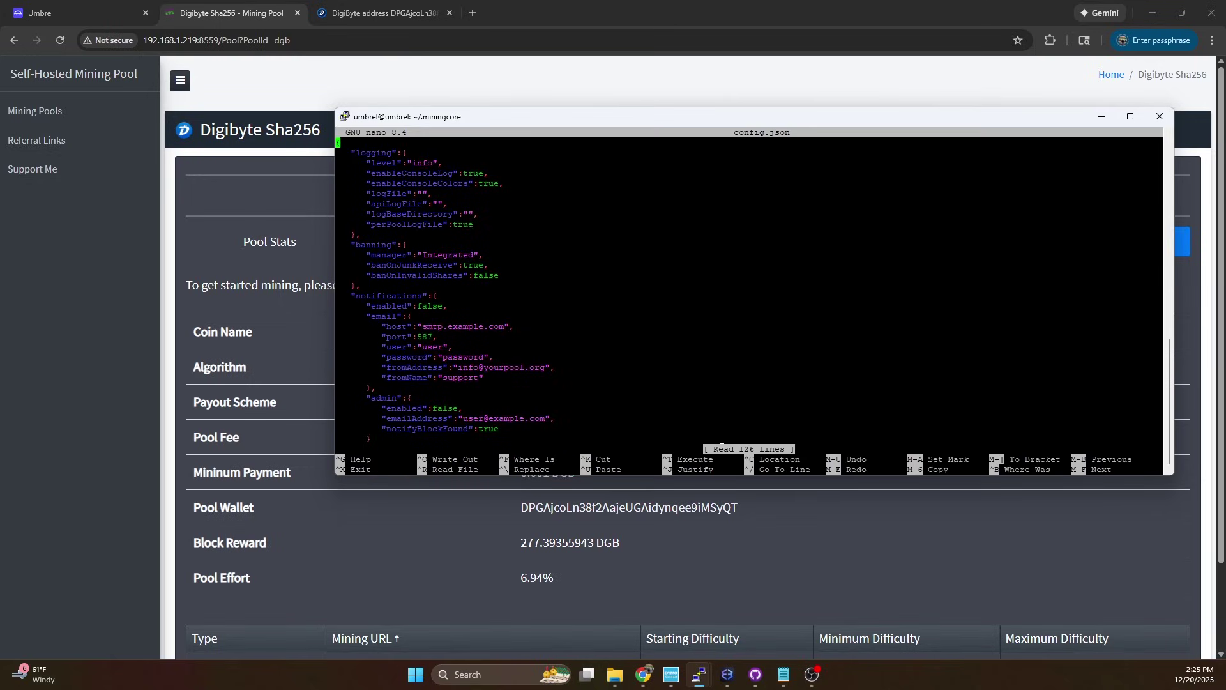
Change the rewardRecipients percentages from 0.001 and 0.009 to 0.005.
key(Down)
key(Down)
key(Down)
key(Down)
key(Down)
key(Down)
key(Down)
key(Down)
key(Down)
key(Down)
key(Down)
key(Down)
key(Down)
key(Down)
key(Down)
key(Down)
key(Down)
key(Down)
key(Down)
key(Down)
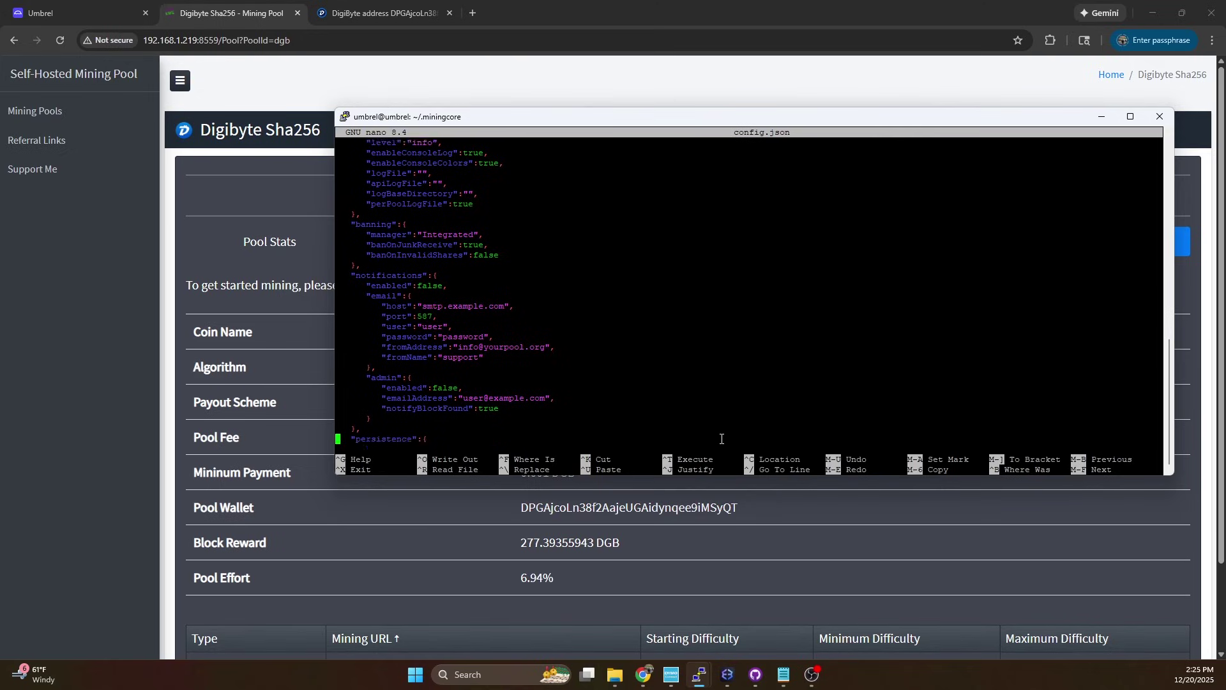
key(Down)
key(Down)
key(Down)
key(Down)
key(Down)
key(Down)
key(Down)
key(Down)
key(Down)
key(Down)
key(Down)
key(Down)
key(Down)
key(Down)
key(Down)
key(Down)
key(Down)
key(Down)
key(Down)
key(Down)
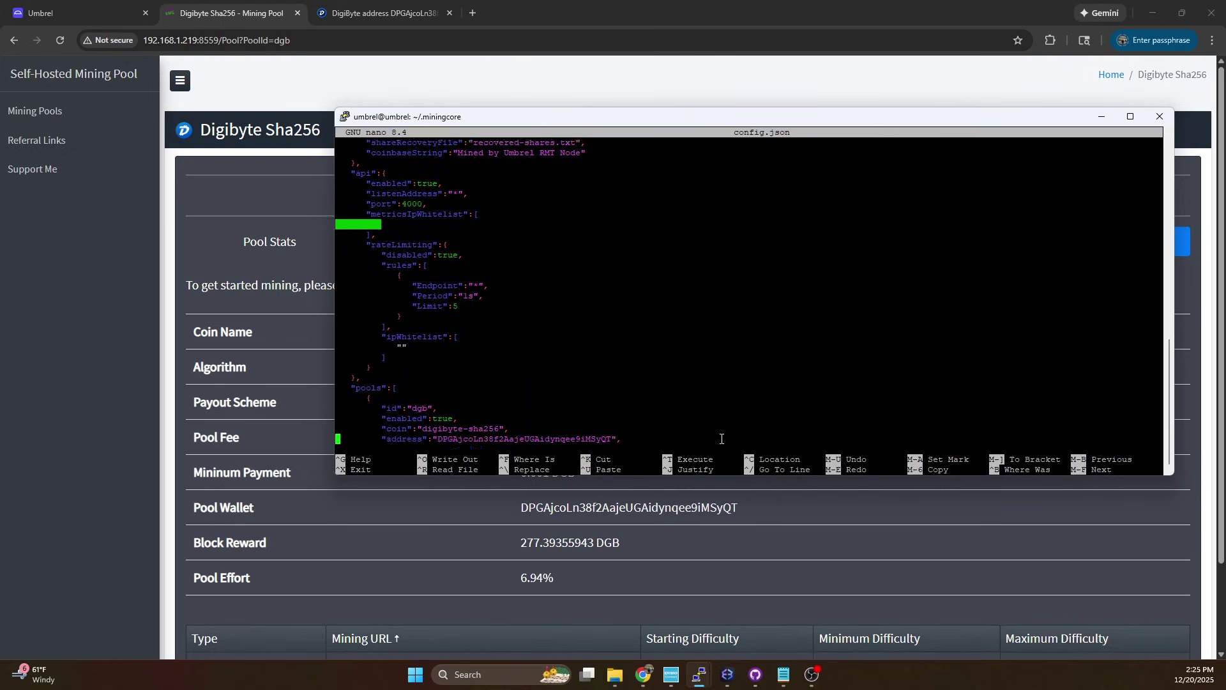
key(Down)
key(Down)
key(Down)
key(Down)
key(Down)
key(Down)
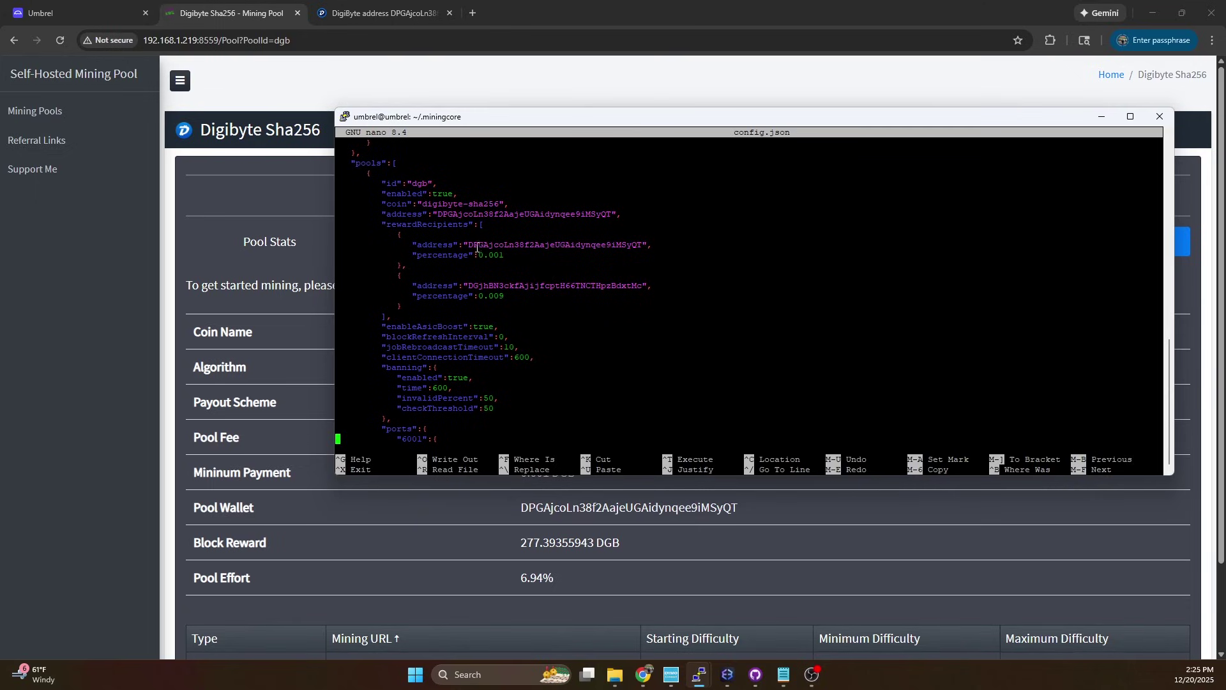
drag(505, 255, 475, 256)
click(484, 256)
key(Down)
key(Down)
key(Up)
key(Up)
key(Up)
key(Up)
key(Up)
key(Up)
key(Up)
key(Up)
key(Up)
key(Up)
key(Up)
key(Up)
key(Up)
key(Up)
key(Up)
key(Up)
key(Up)
key(Up)
key(Up)
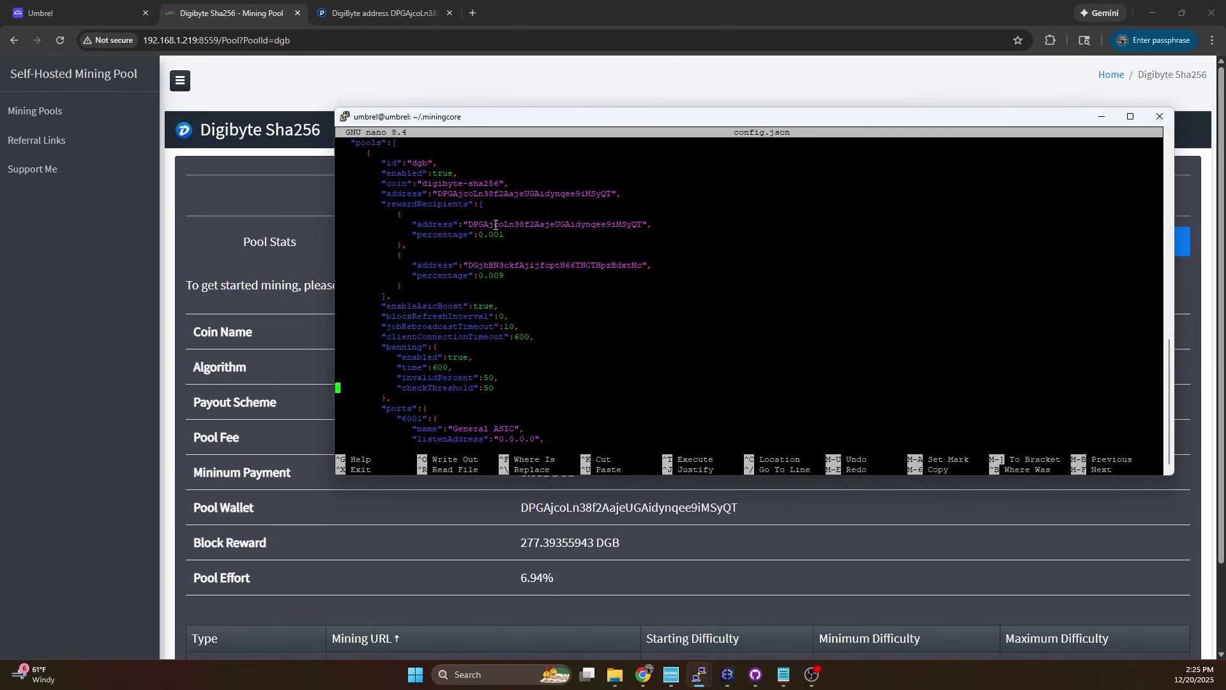
key(Up)
key(End)
key(BackSpace)
text(5)
key(Down)
key(Down)
key(Down)
key(Down)
drag(506, 235, 495, 234)
click(495, 234)
Save config.json and exit nano back to the shell.
key(ctrl+o)
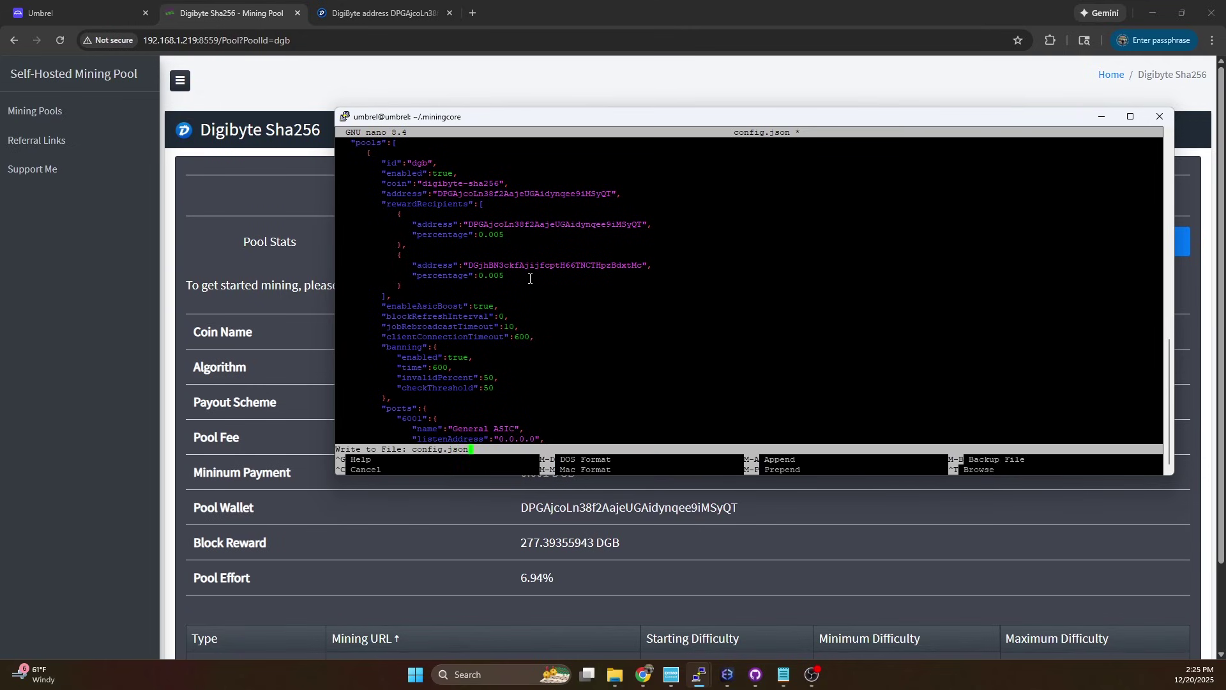
key(Return)
key(ctrl+x)
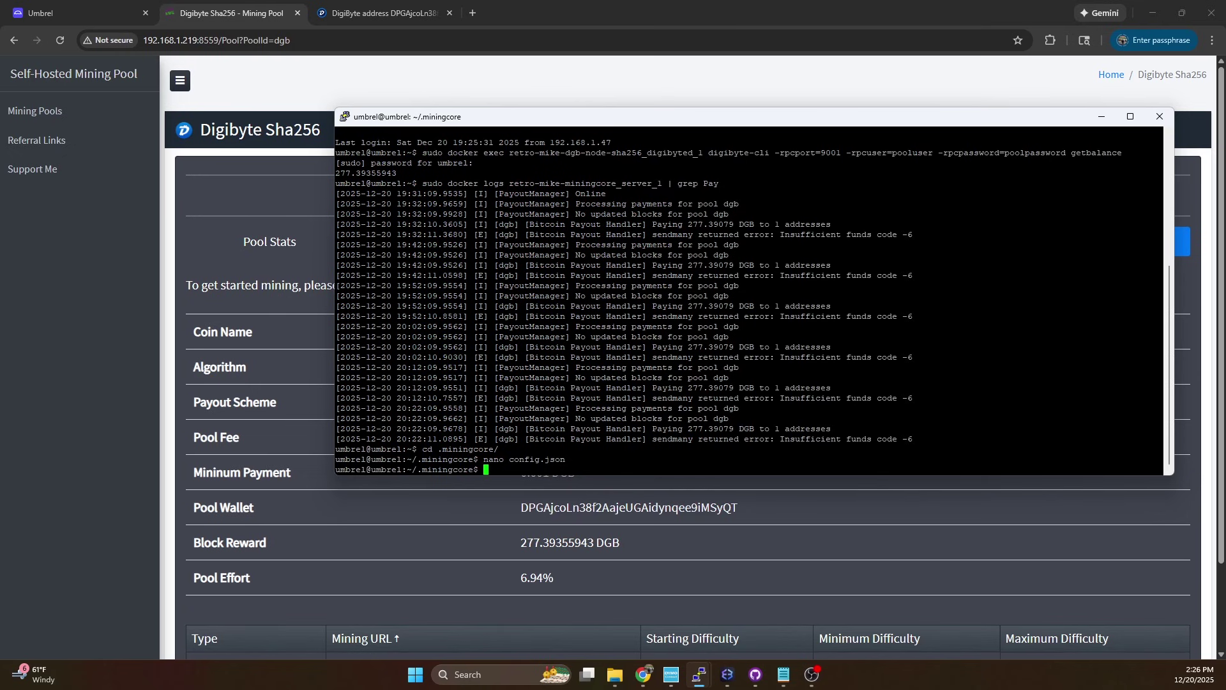
Restart the MiningCore app from the Umbrel dashboard.
click(86, 13)
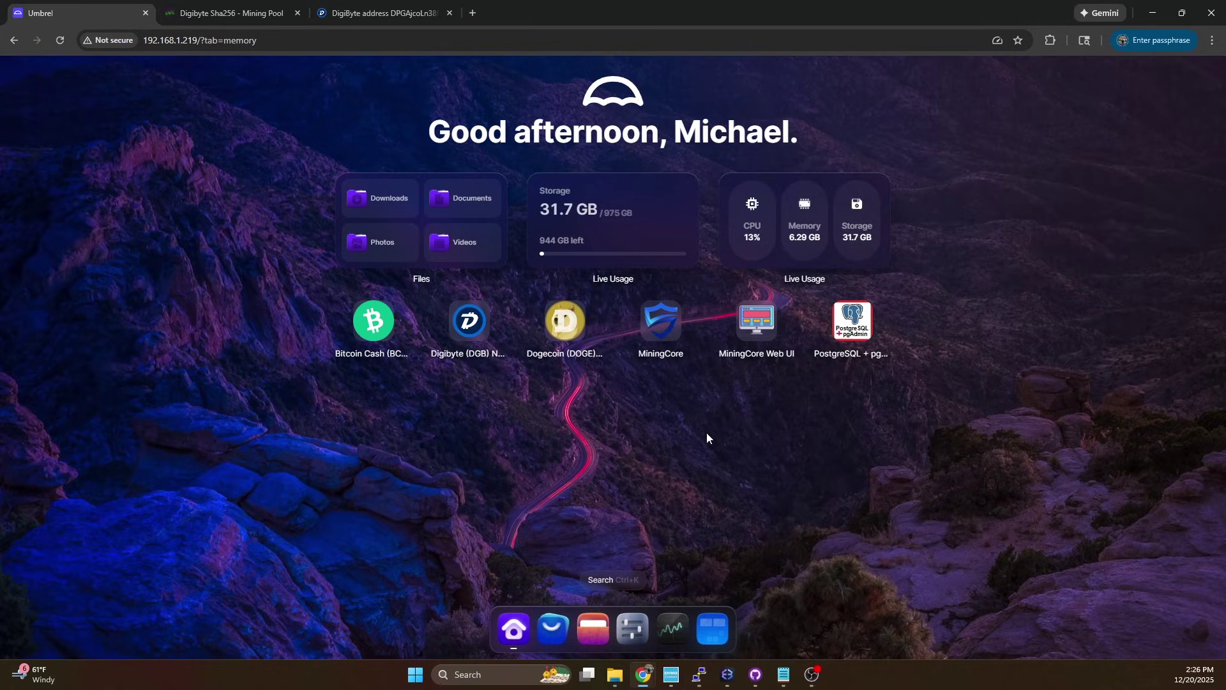
right_click(665, 324)
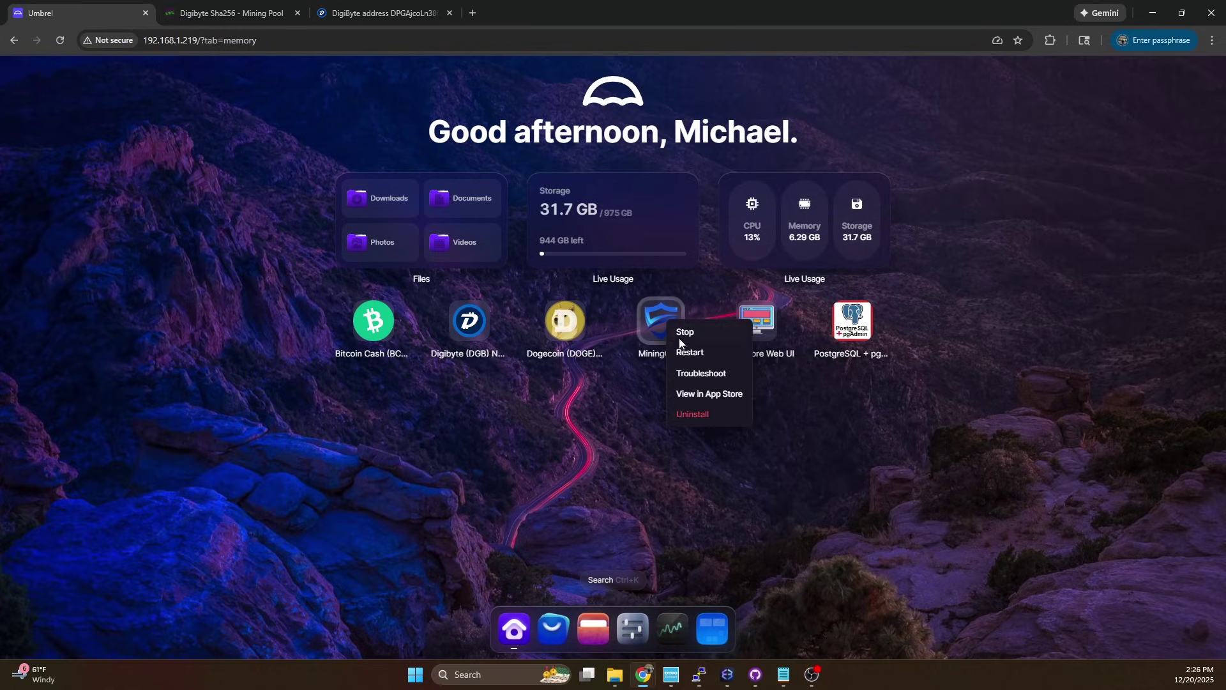
click(694, 352)
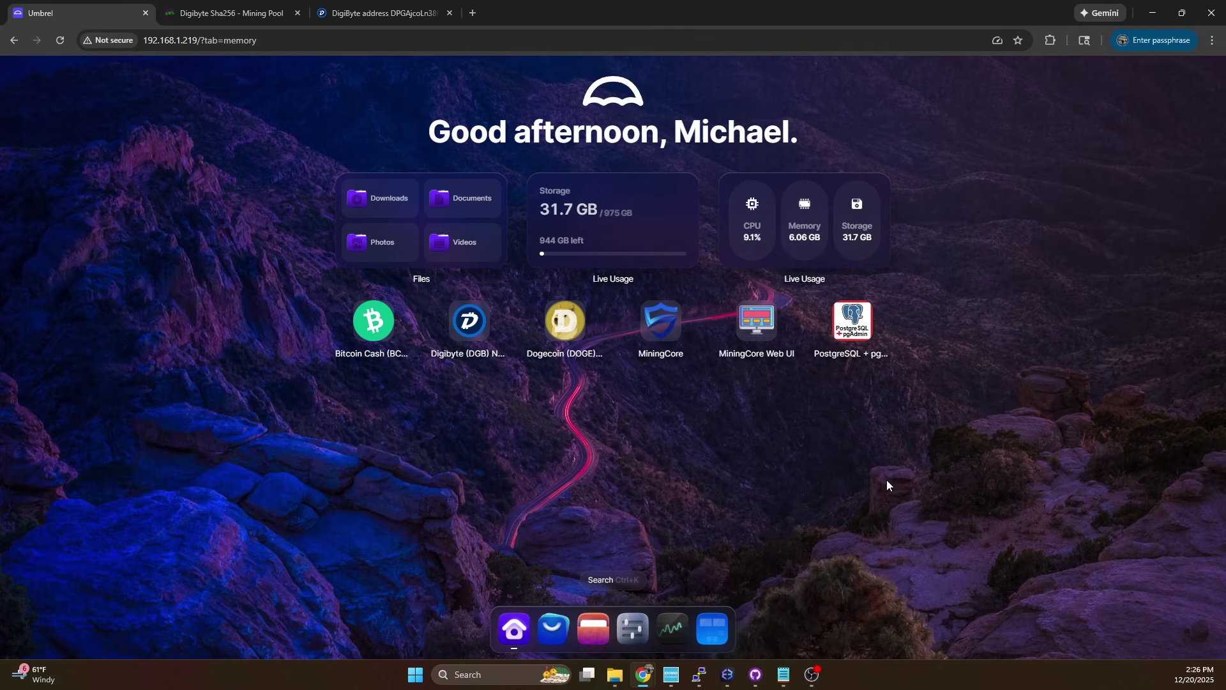
key(ctrl+Tab)
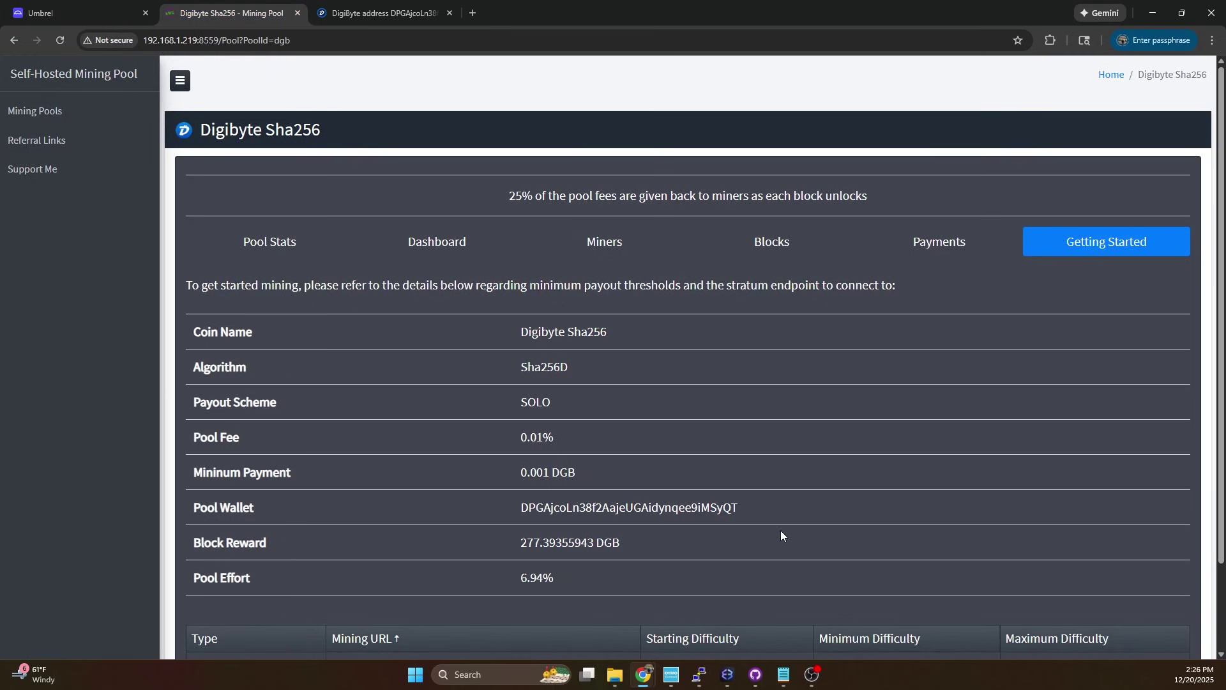
drag(527, 511, 518, 511)
key(ctrl+1)
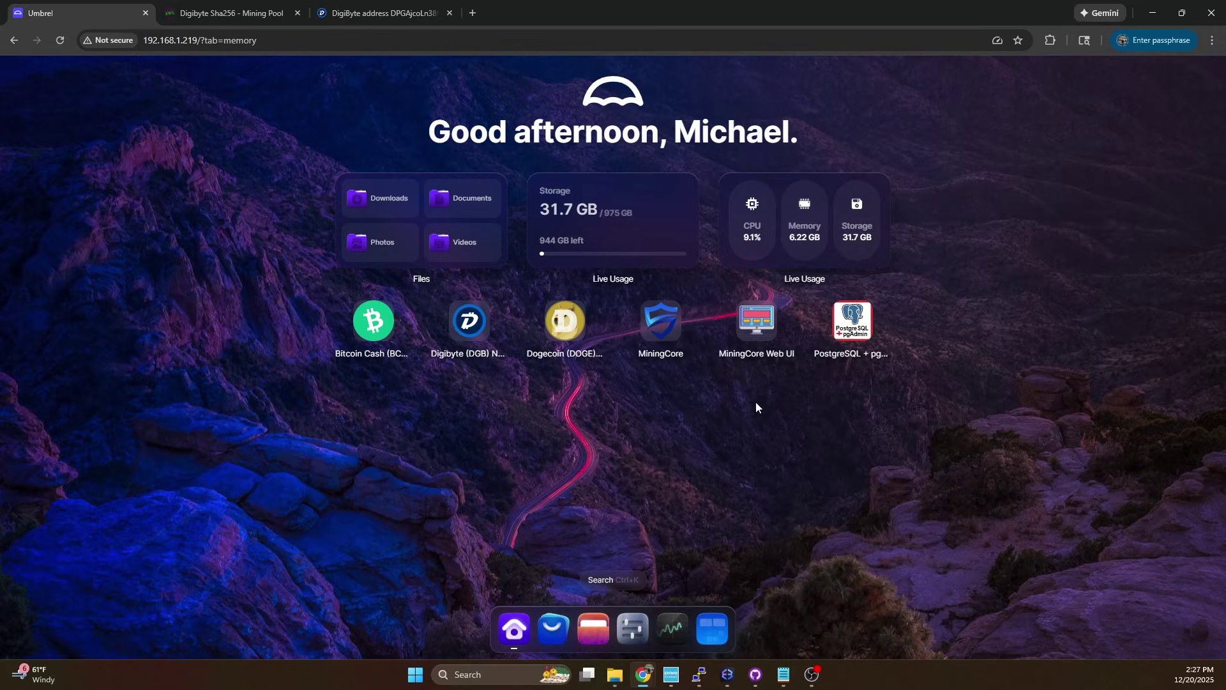
click(853, 308)
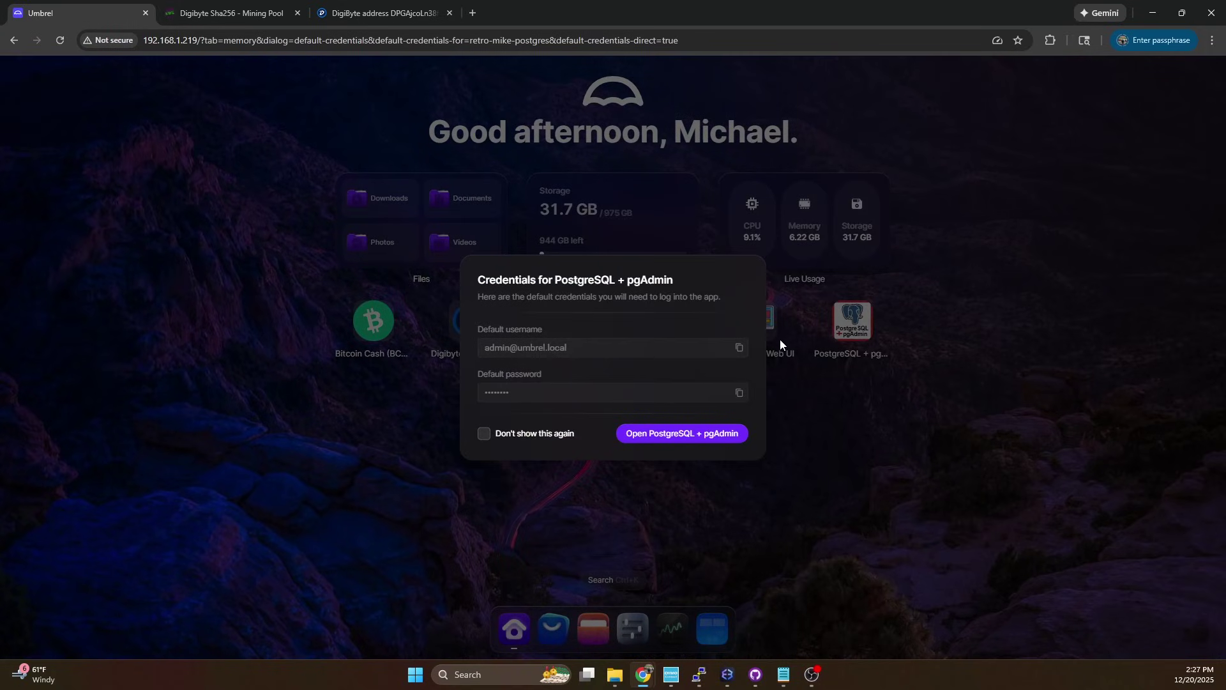
click(899, 416)
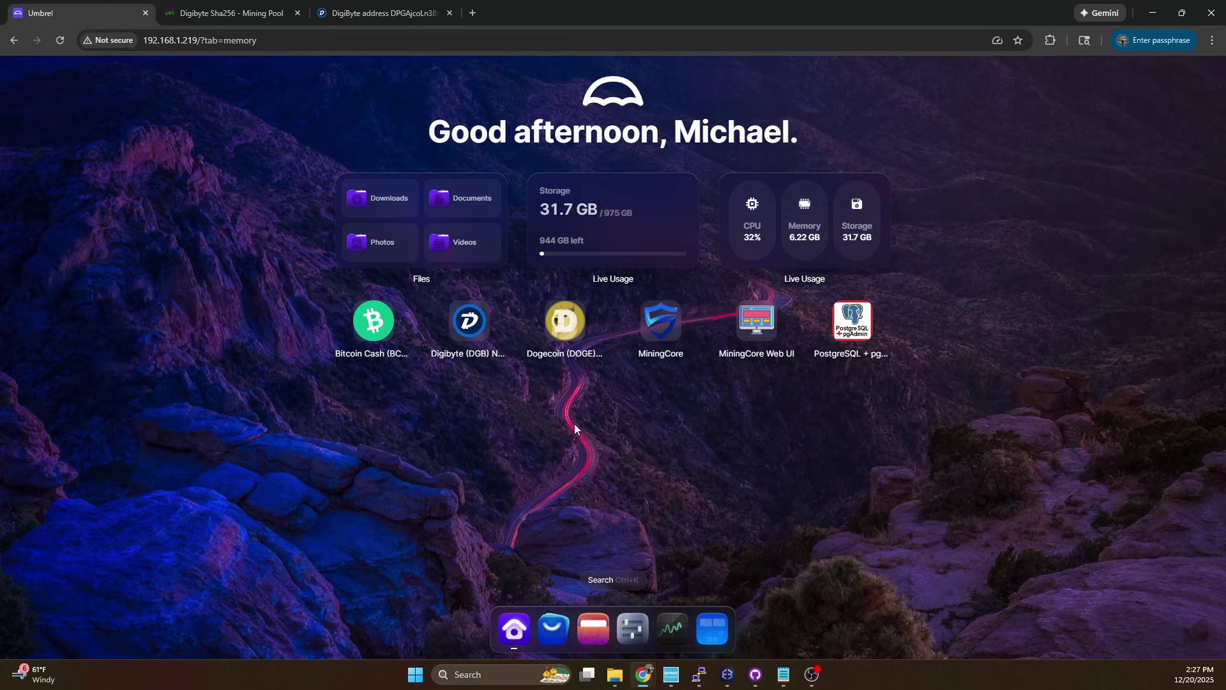
Confirm the Mining Pools overview shows a 0.01 % fee, then return to the wallet's explorer page.
key(ctrl+Tab)
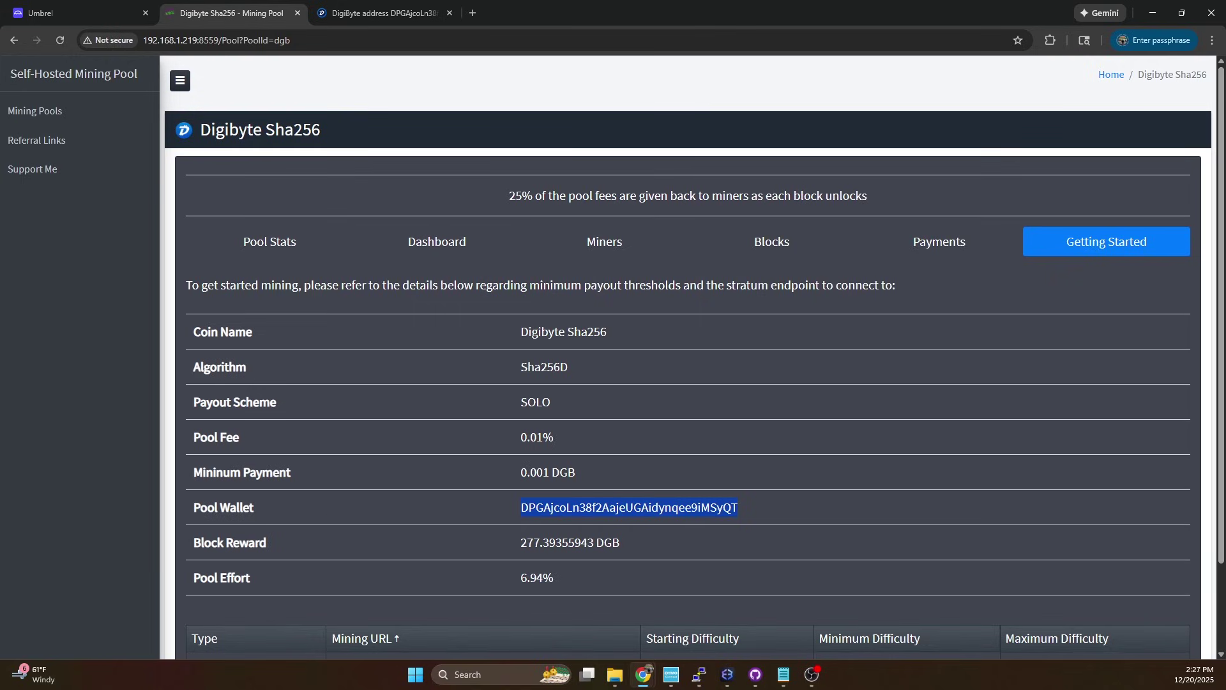
click(57, 111)
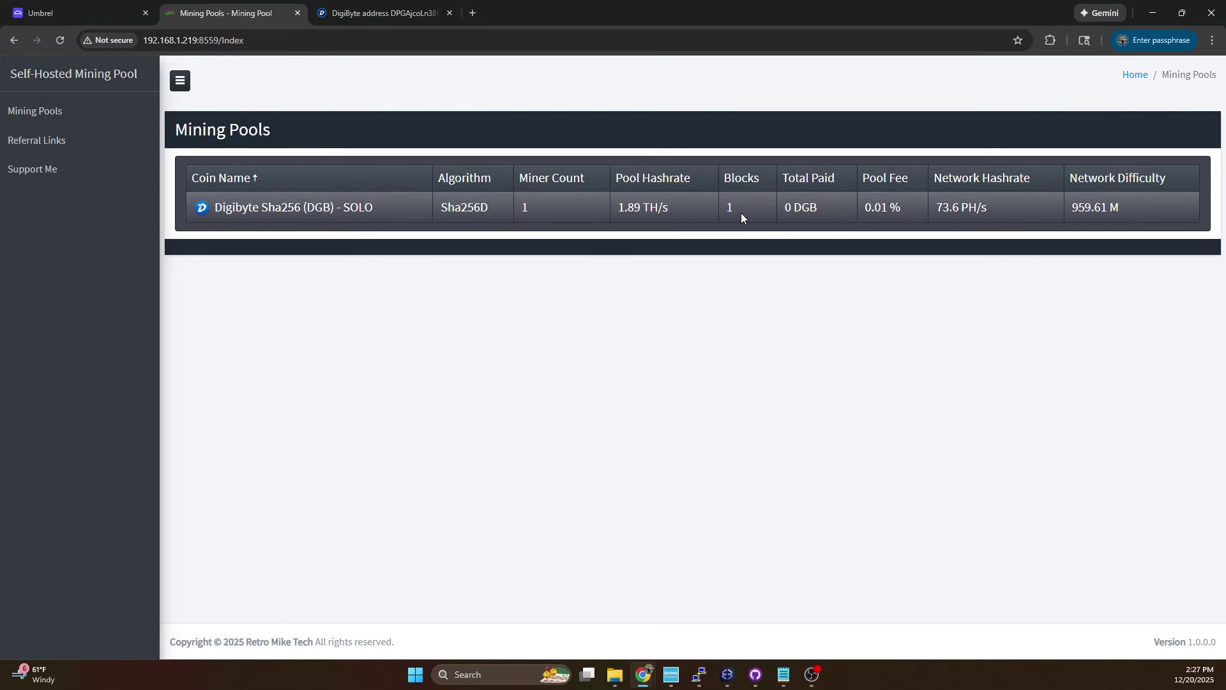
drag(906, 208, 852, 201)
click(864, 204)
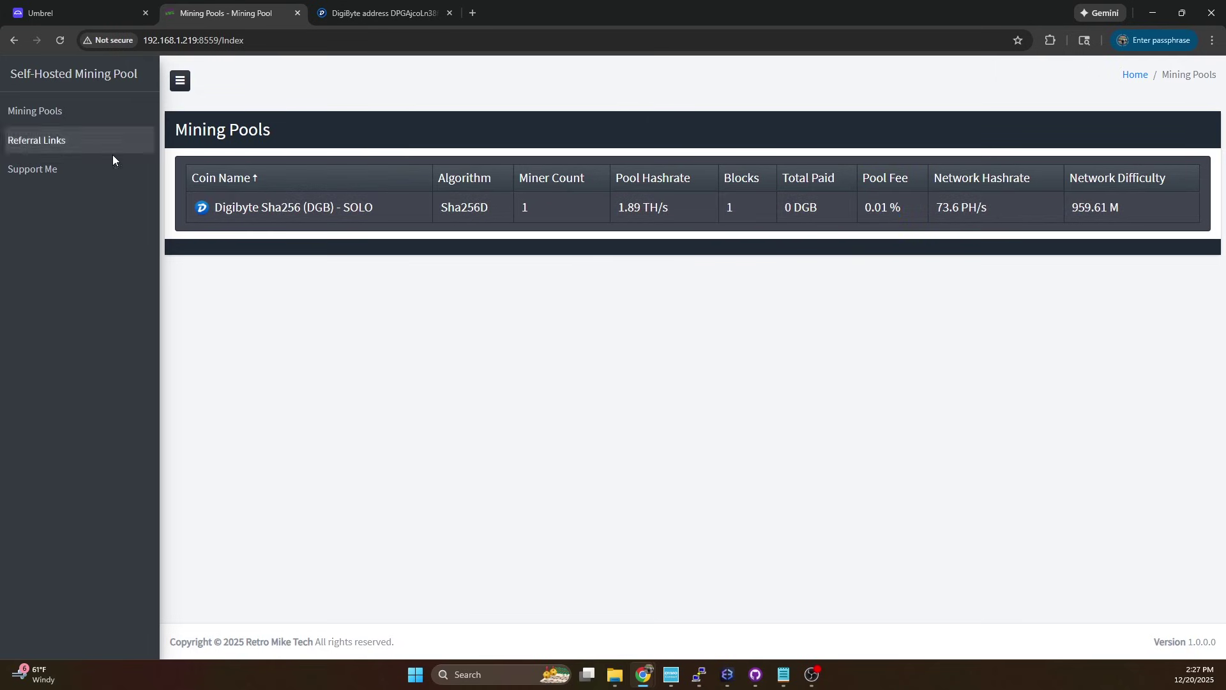
click(372, 11)
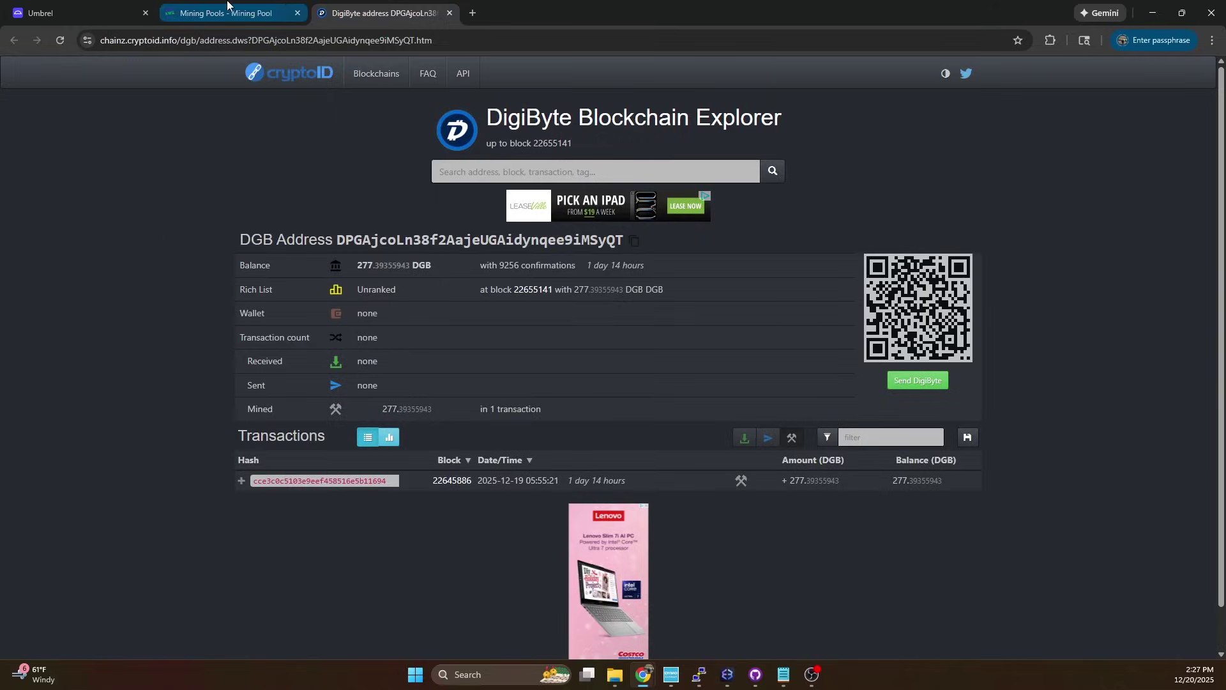
Launch PostgreSQL + pgAdmin from Umbrel, copying the default login username first.
click(87, 14)
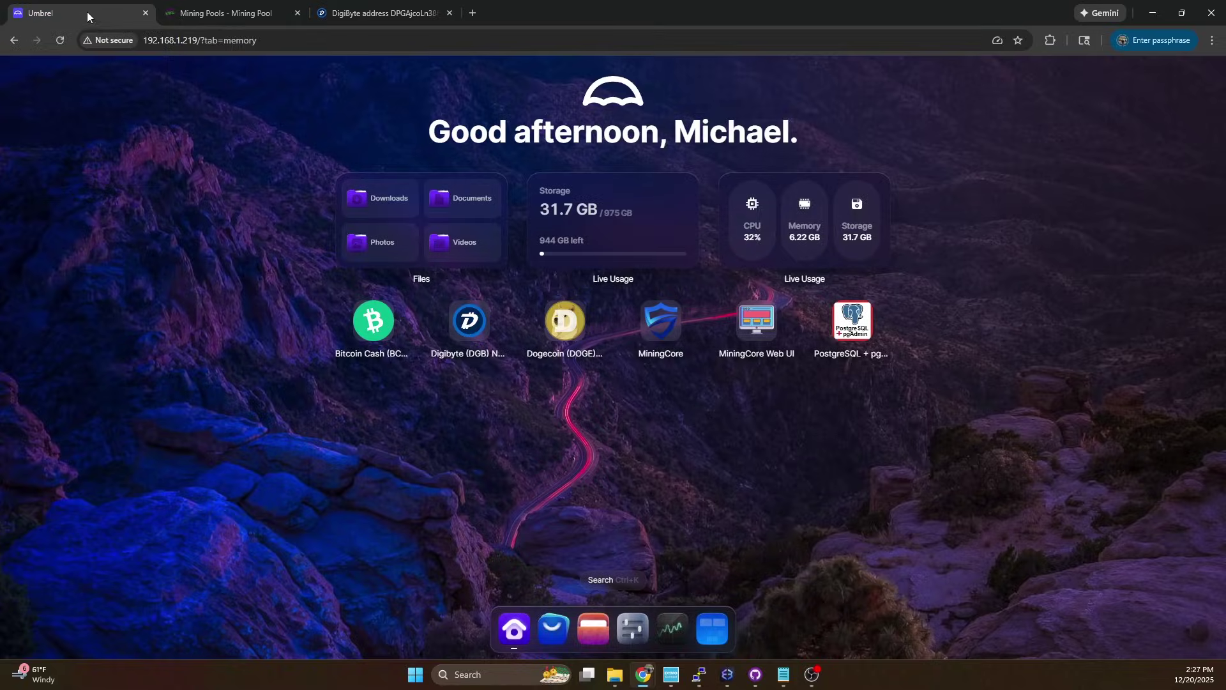
click(859, 345)
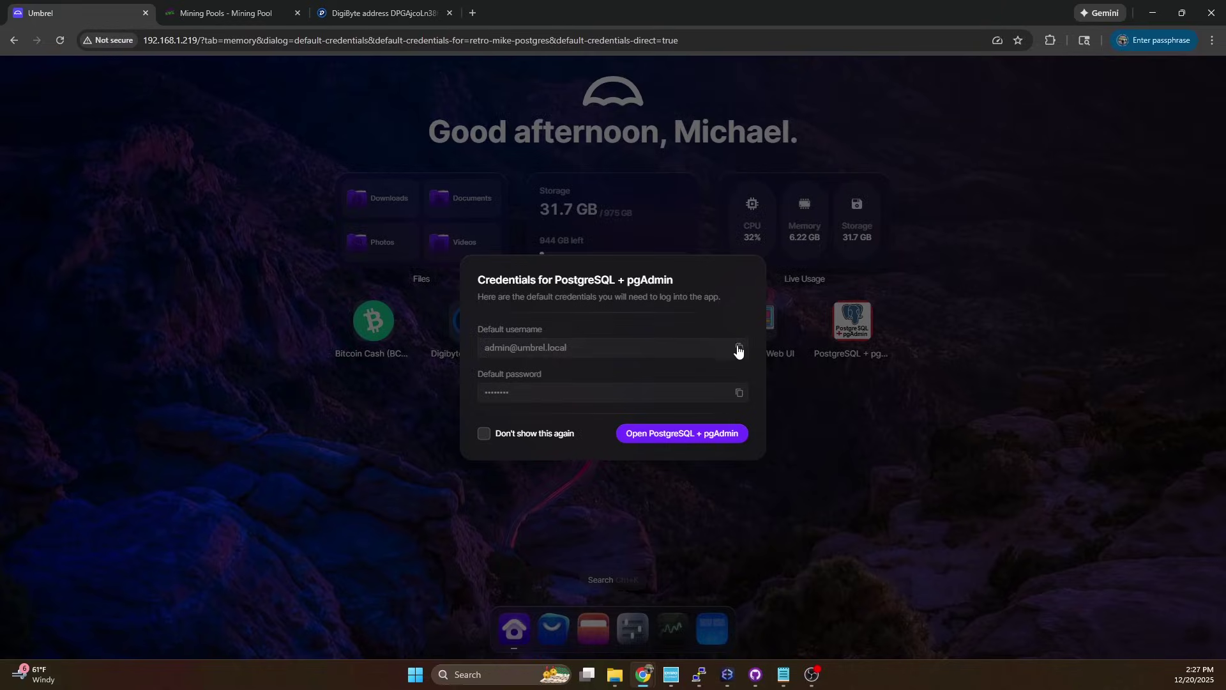
click(739, 348)
click(686, 433)
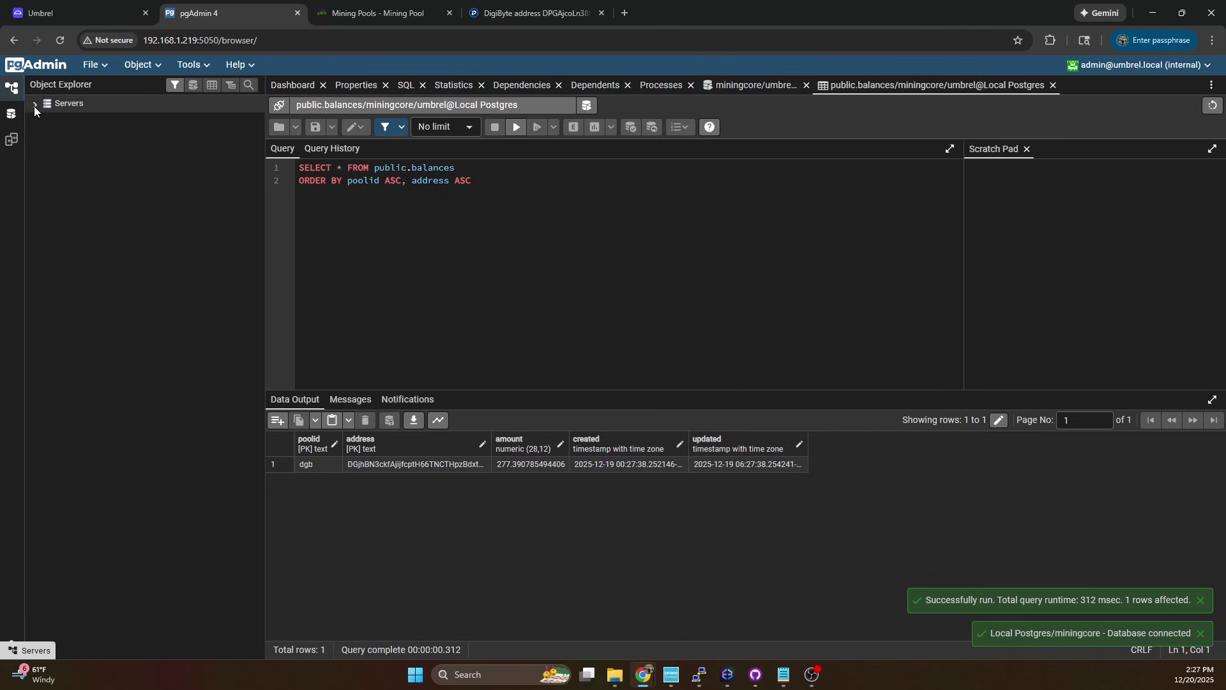
Expand the miningcore server tree and view all rows of the balances table.
click(34, 107)
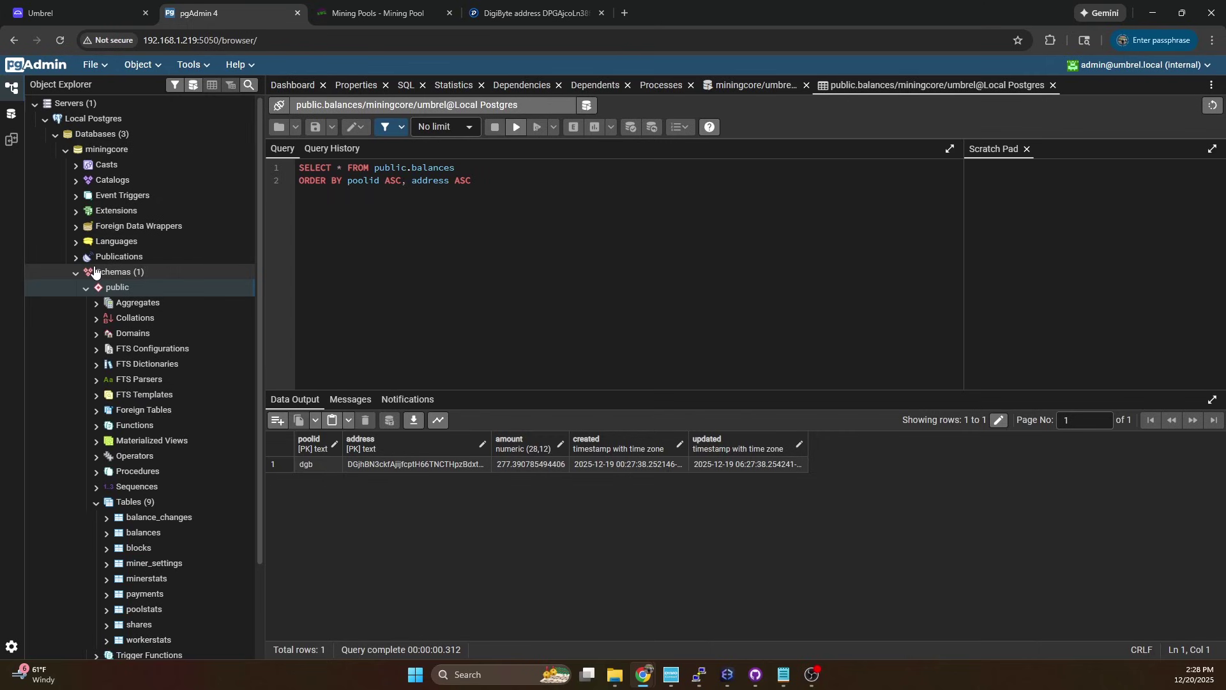
scroll(135, 492, down, 3)
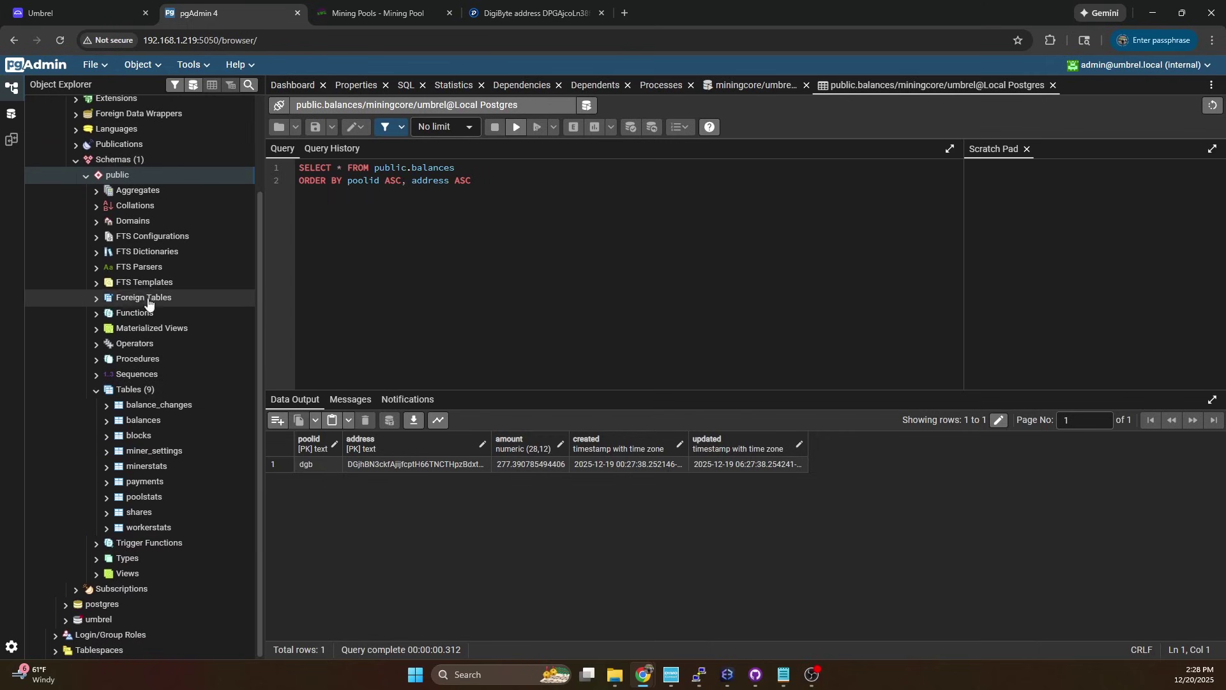
right_click(142, 427)
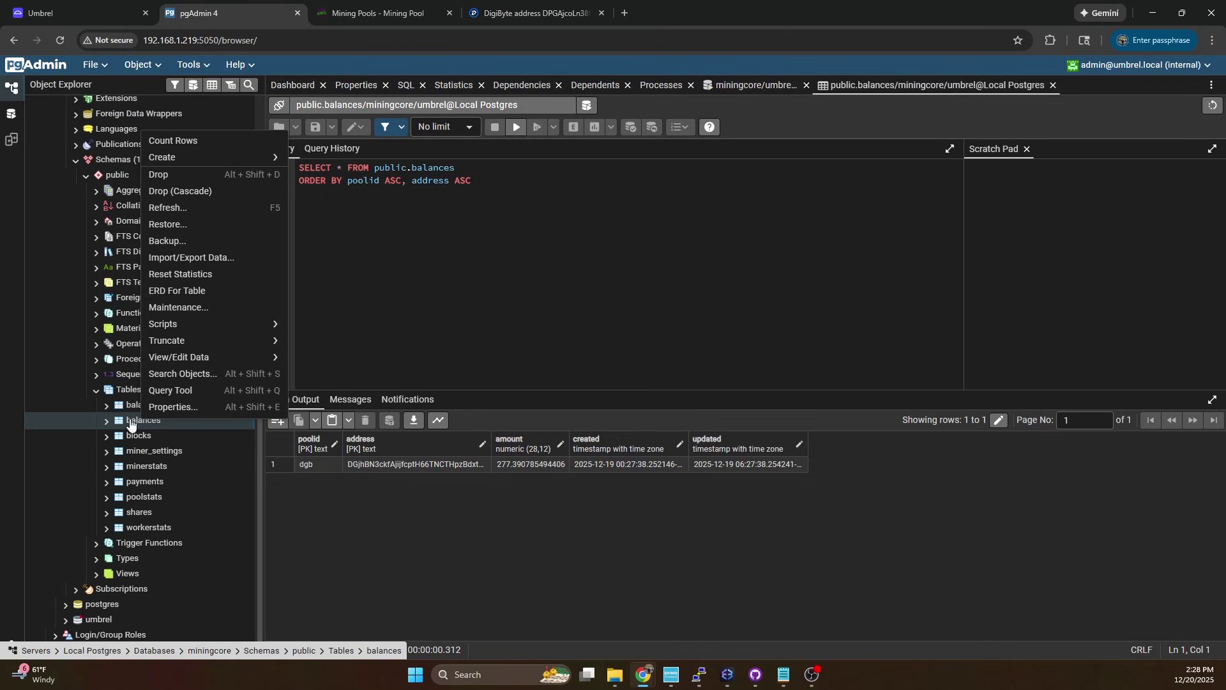
mouse_move(160, 358)
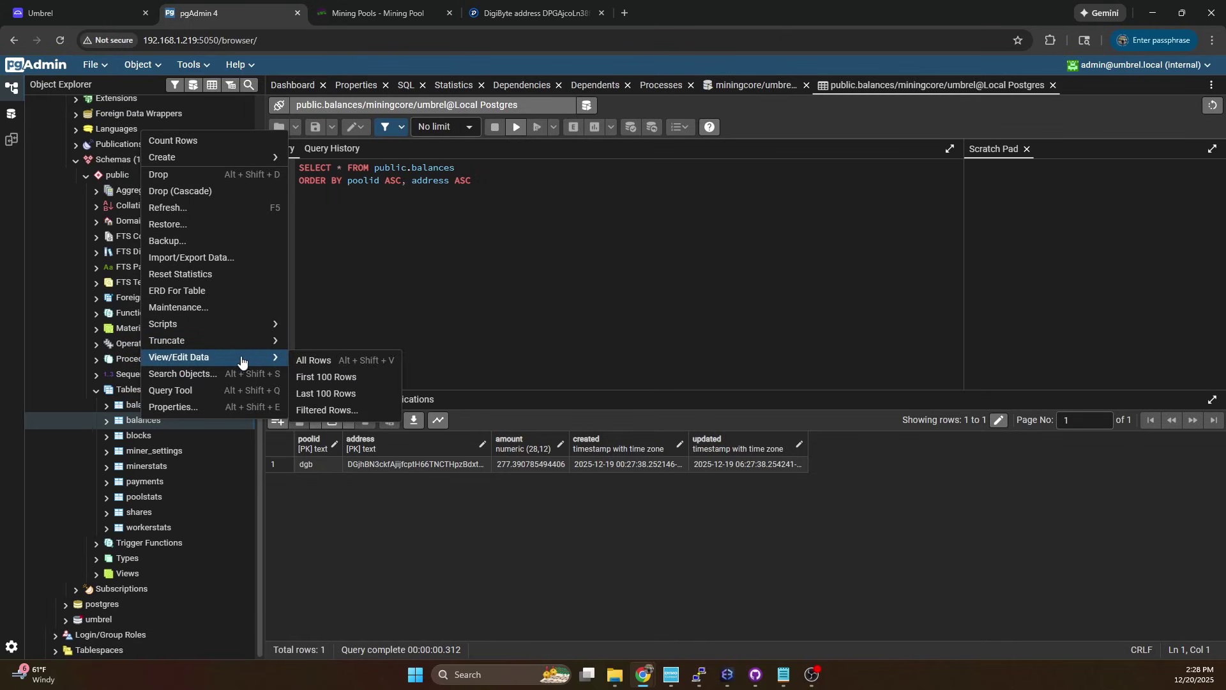
click(323, 362)
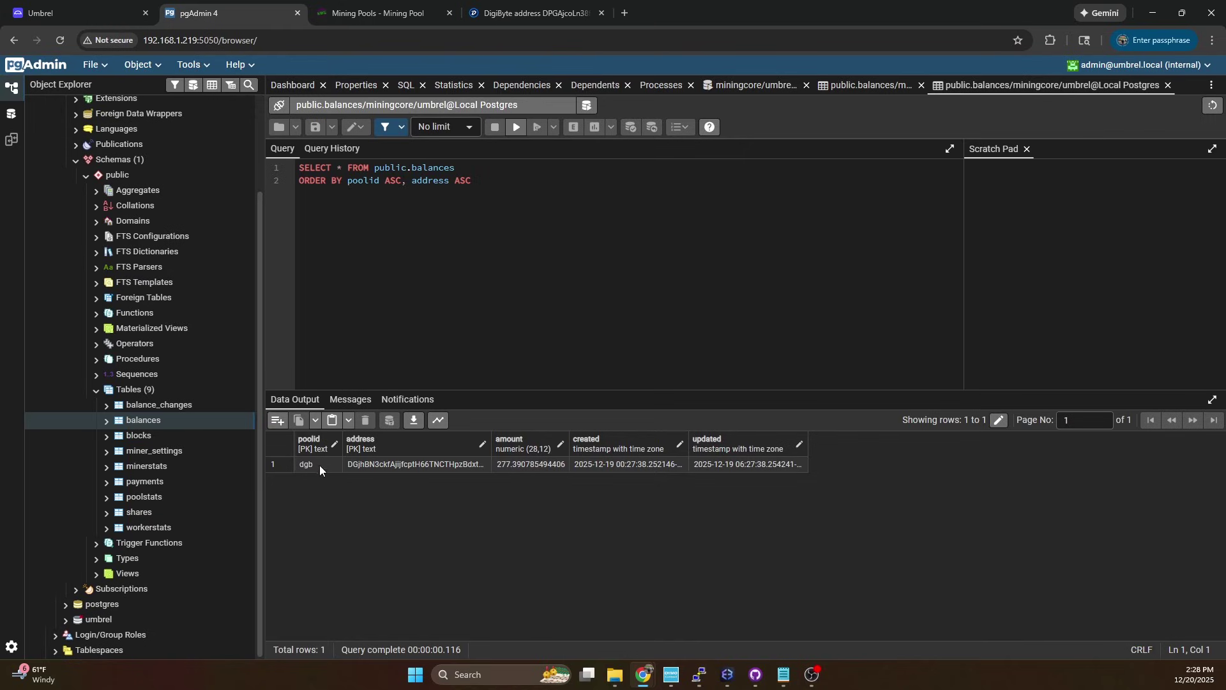
Change the dgb row's amount to 277, save the data and re-run the query.
double_click(519, 465)
click(510, 467)
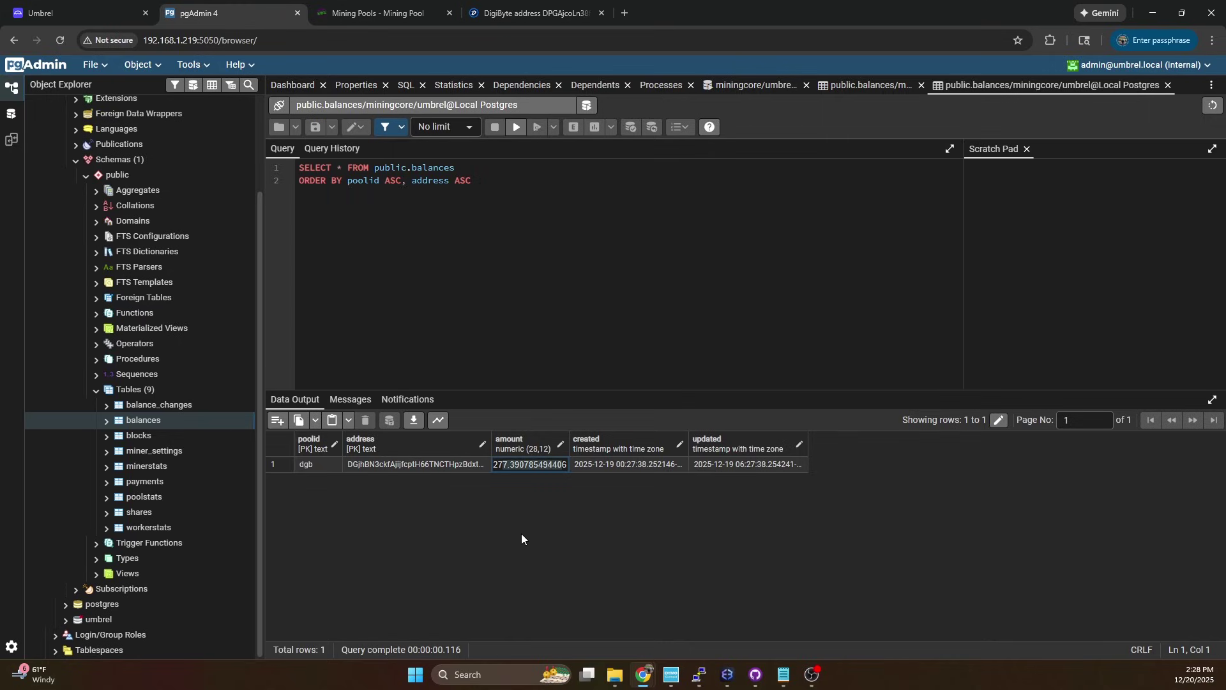
key(BackSpace)
key(Return)
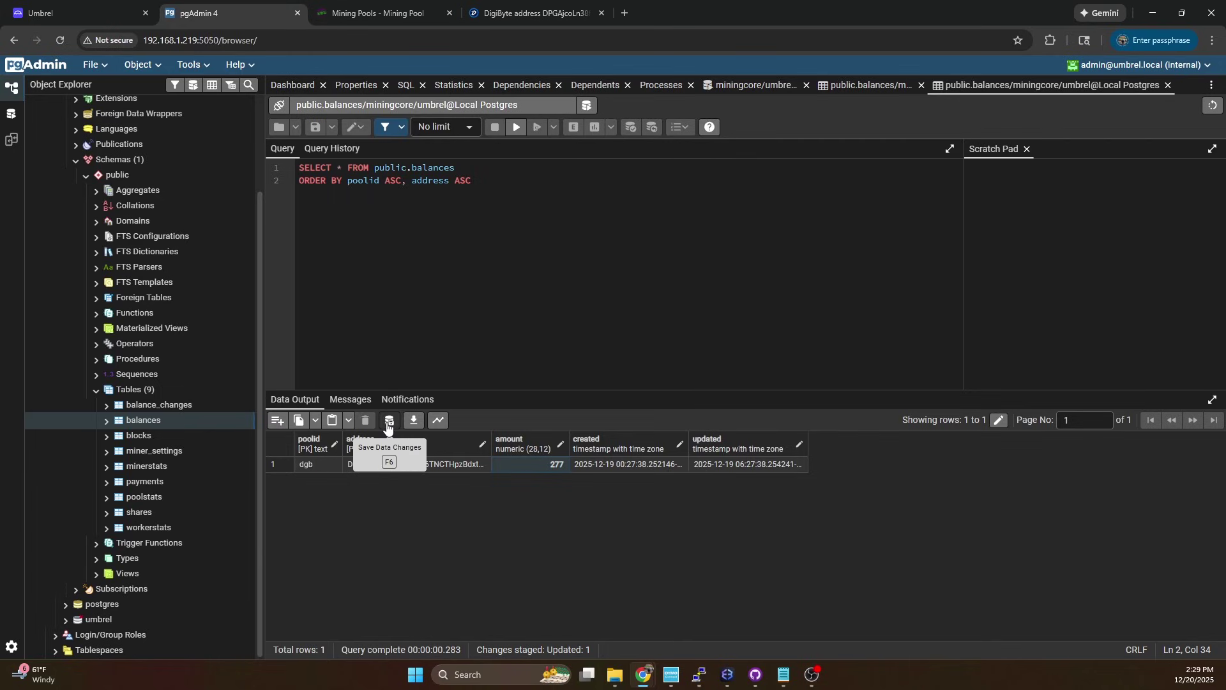
click(387, 423)
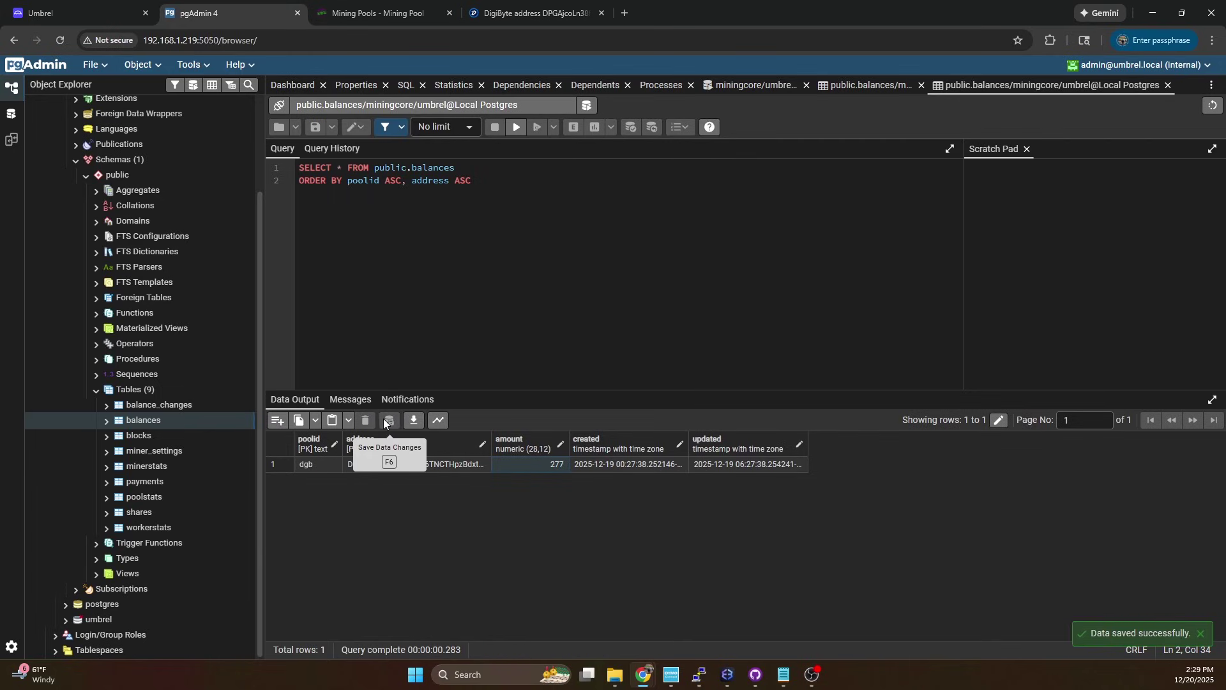
click(512, 274)
click(517, 128)
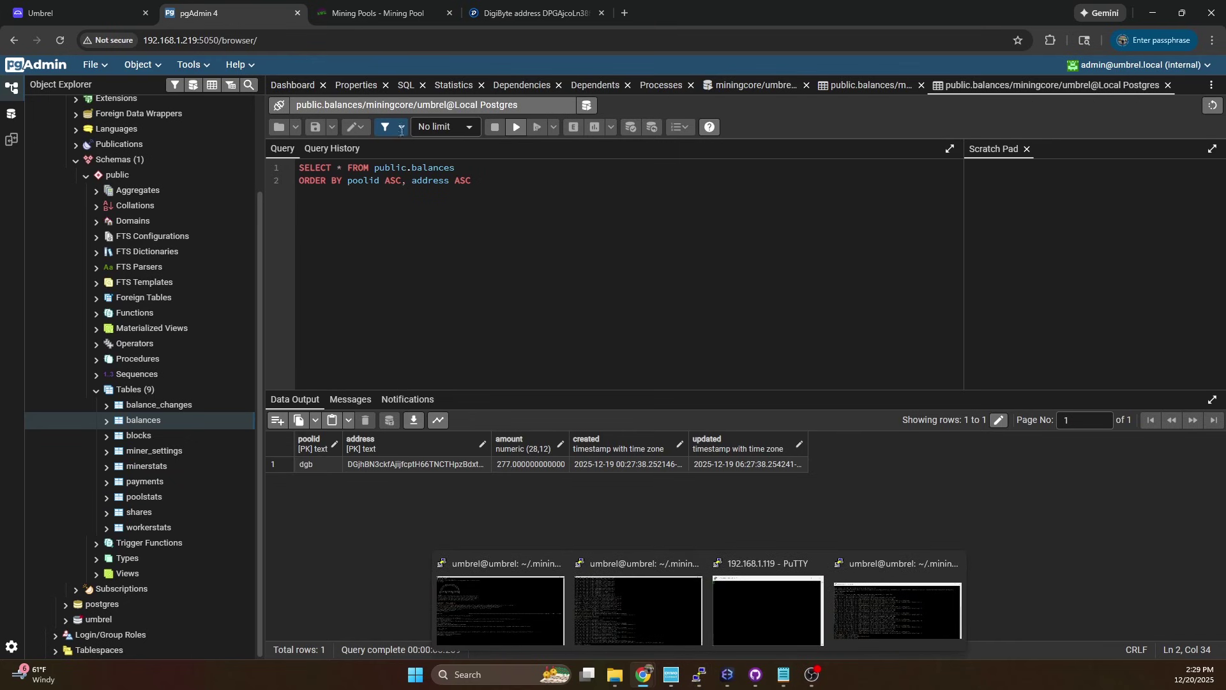
Open the retro-mike-miningcore_server_1 log in Dozzle and search it for 'Payout'.
click(59, 13)
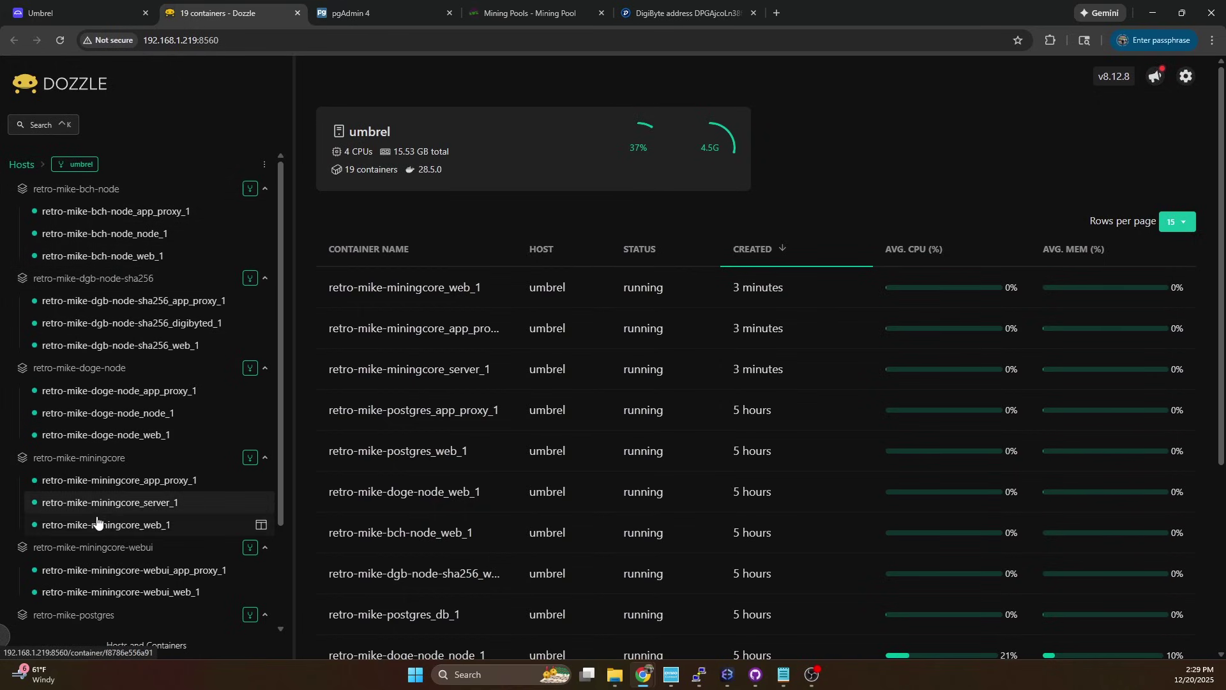
click(149, 509)
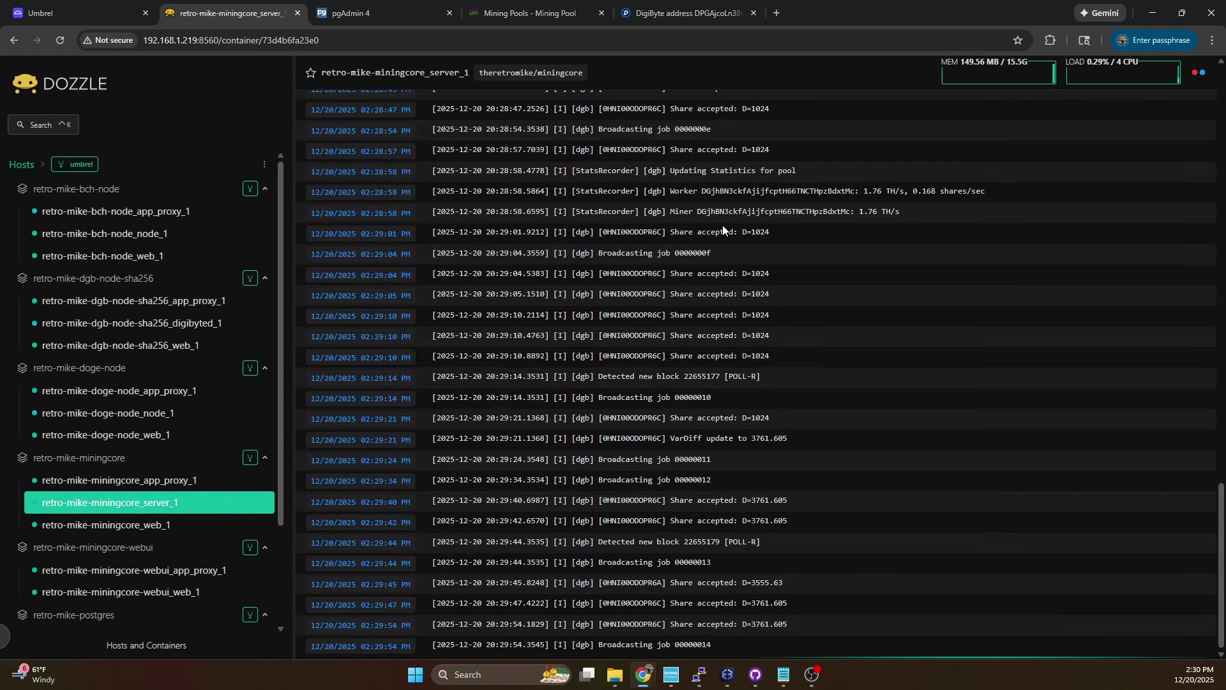
key(ctrl+f)
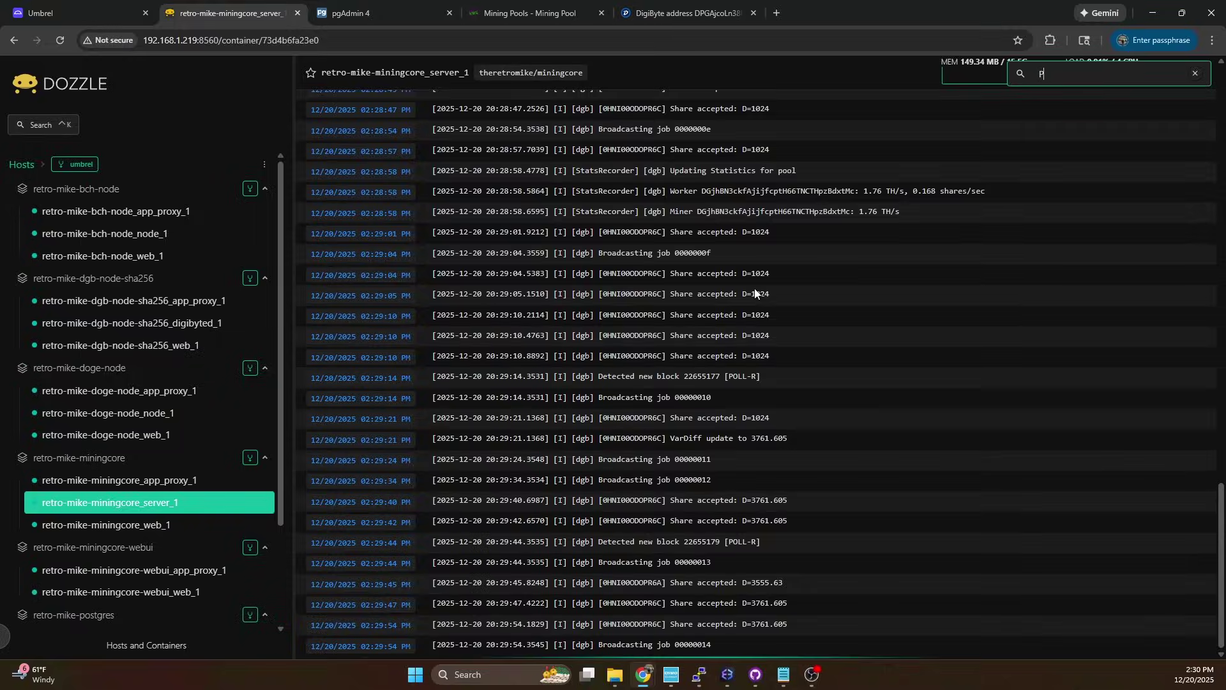
text(Pay)
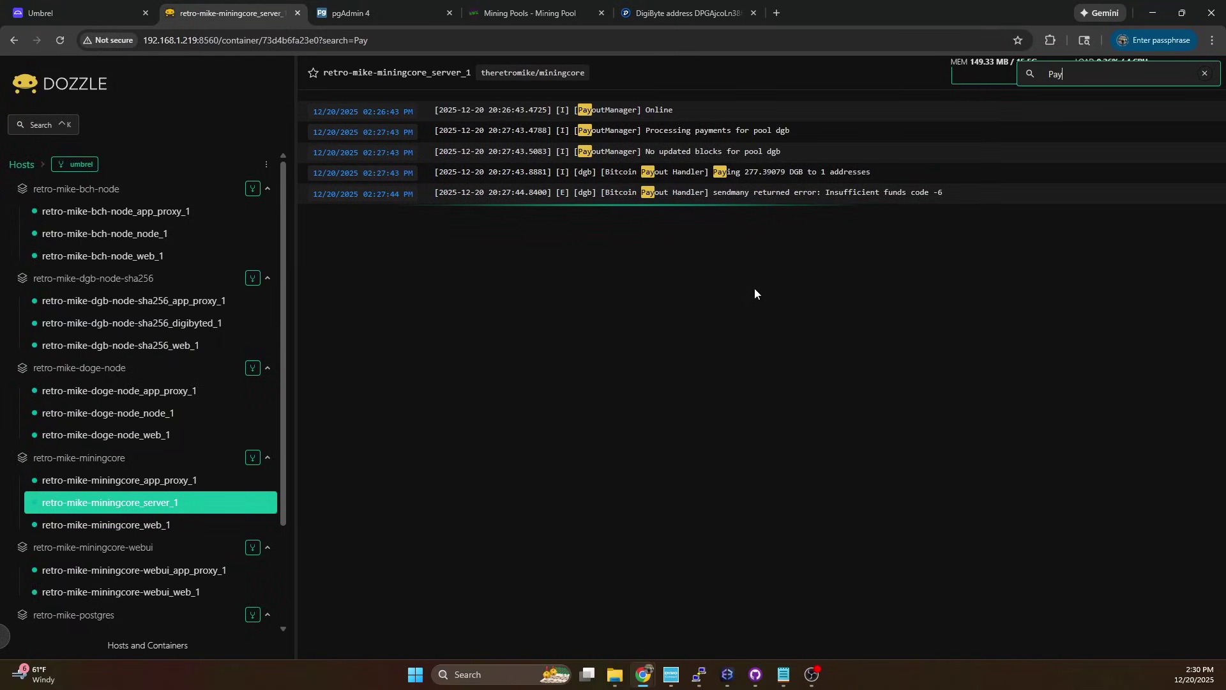
text(out)
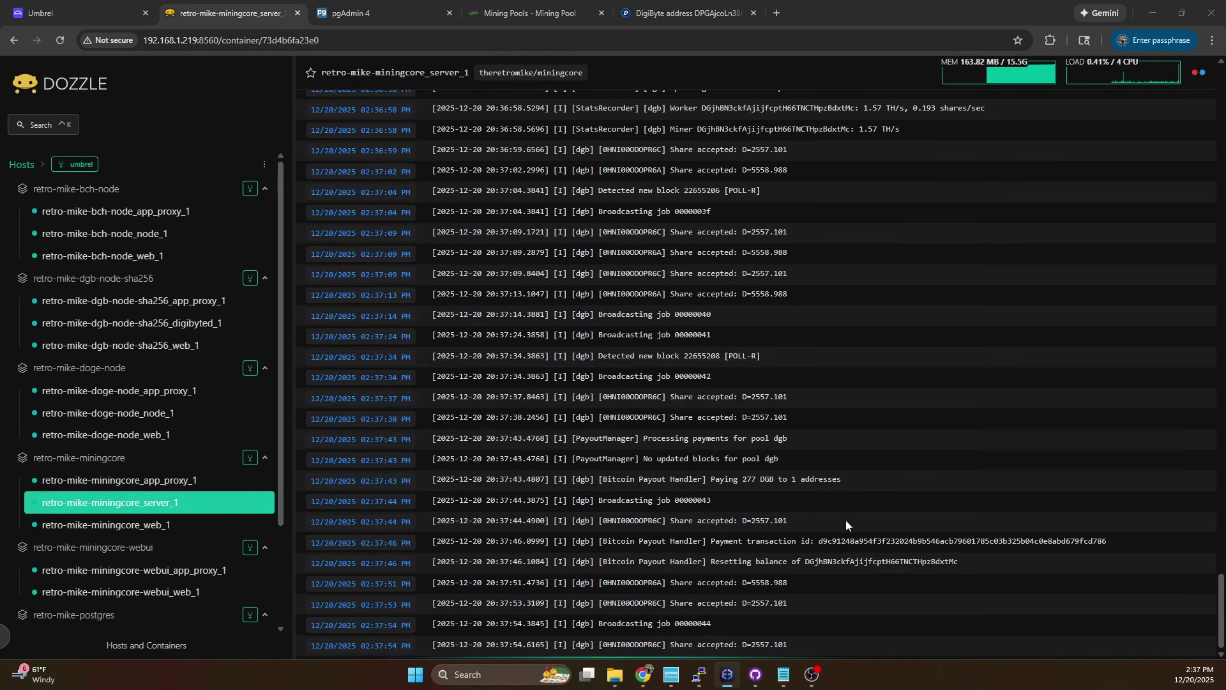
Highlight the Paying 277 DGB, payment transaction id and balance-reset log lines in turn.
drag(784, 479, 631, 482)
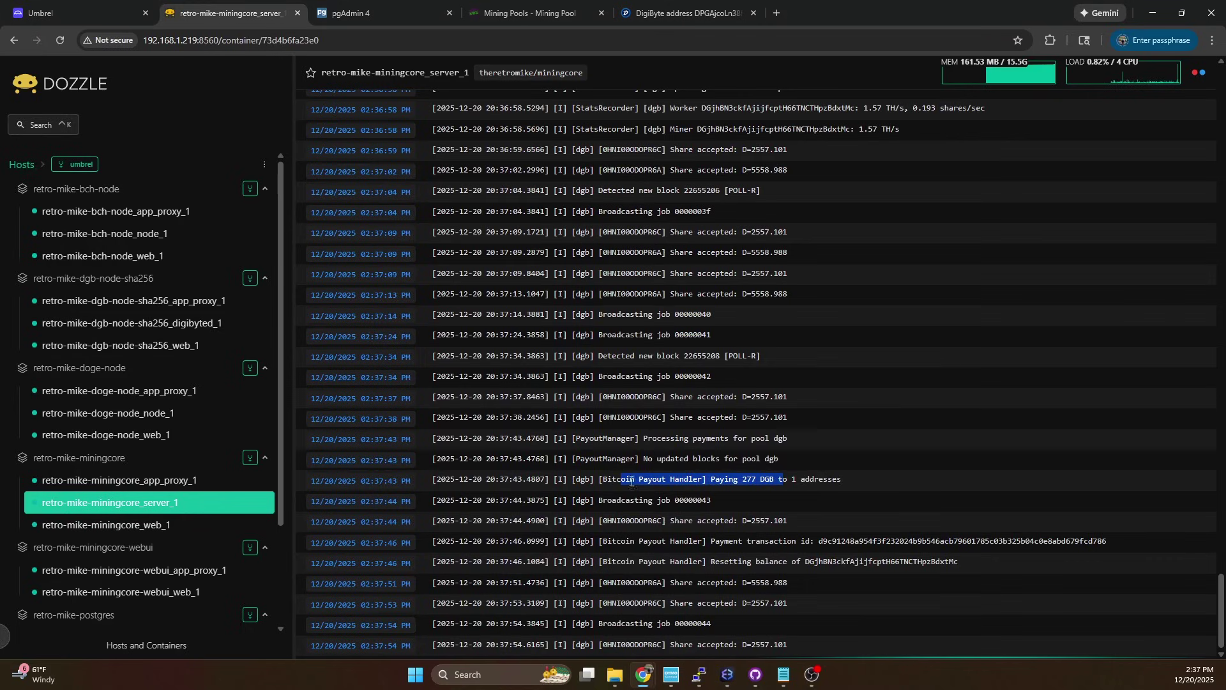
click(633, 483)
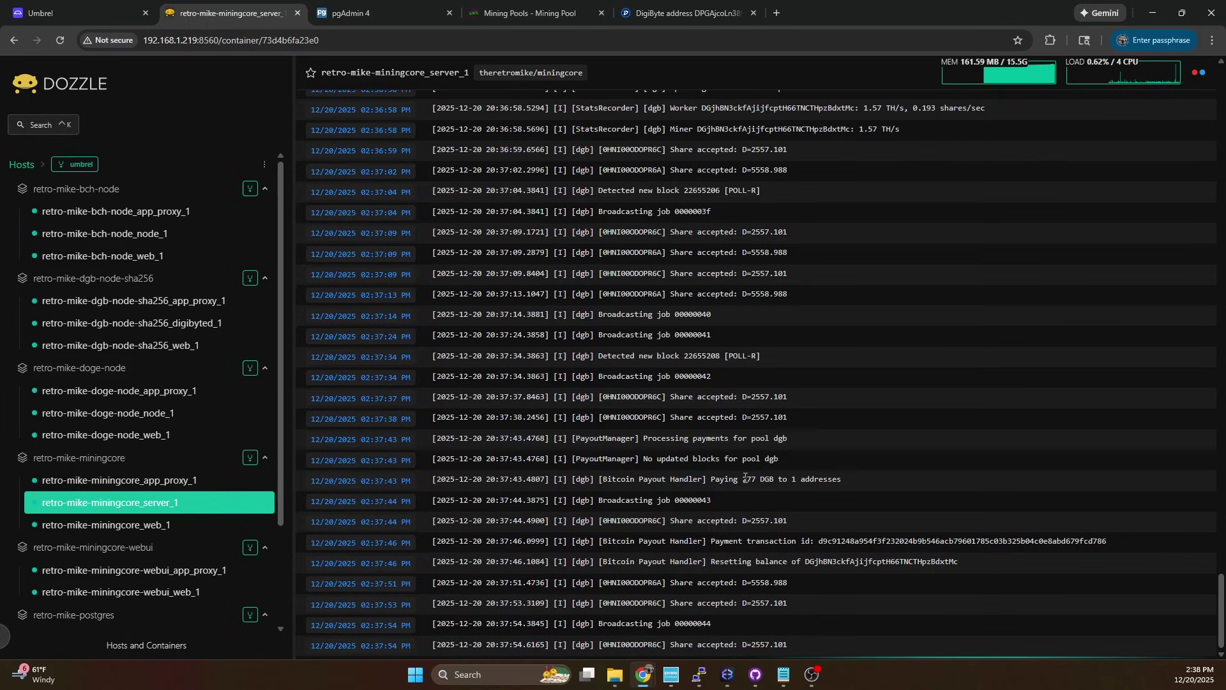
drag(744, 478, 746, 520)
click(759, 442)
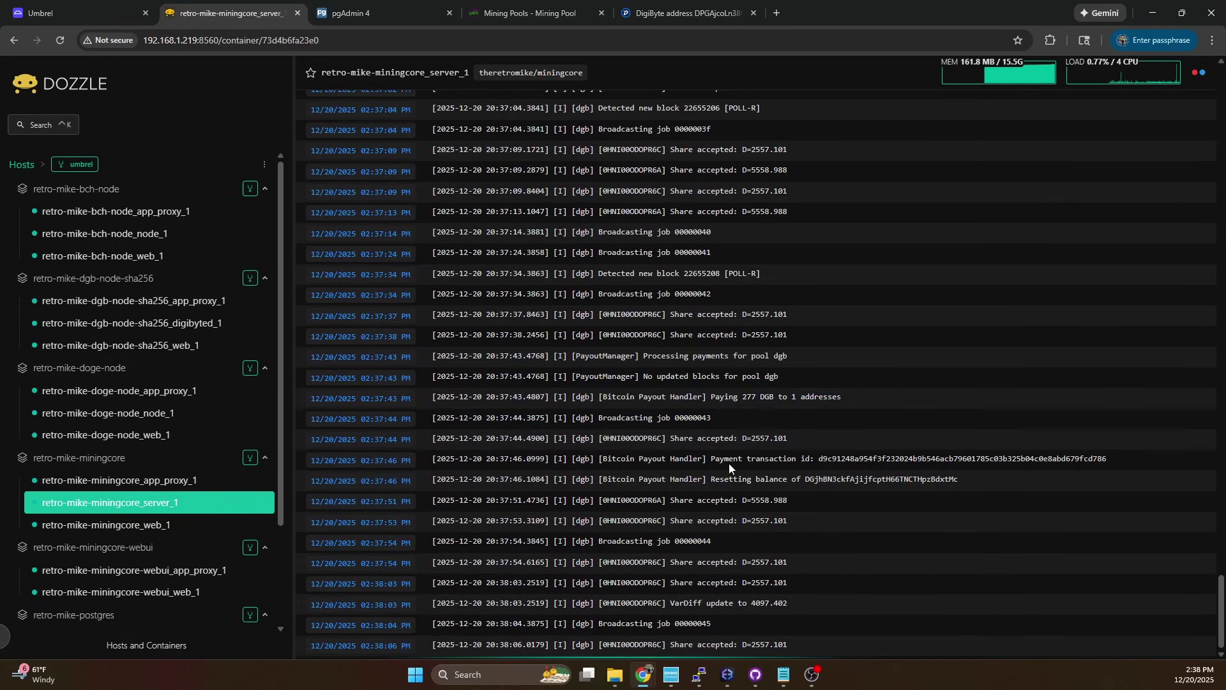
drag(729, 465, 820, 461)
click(720, 485)
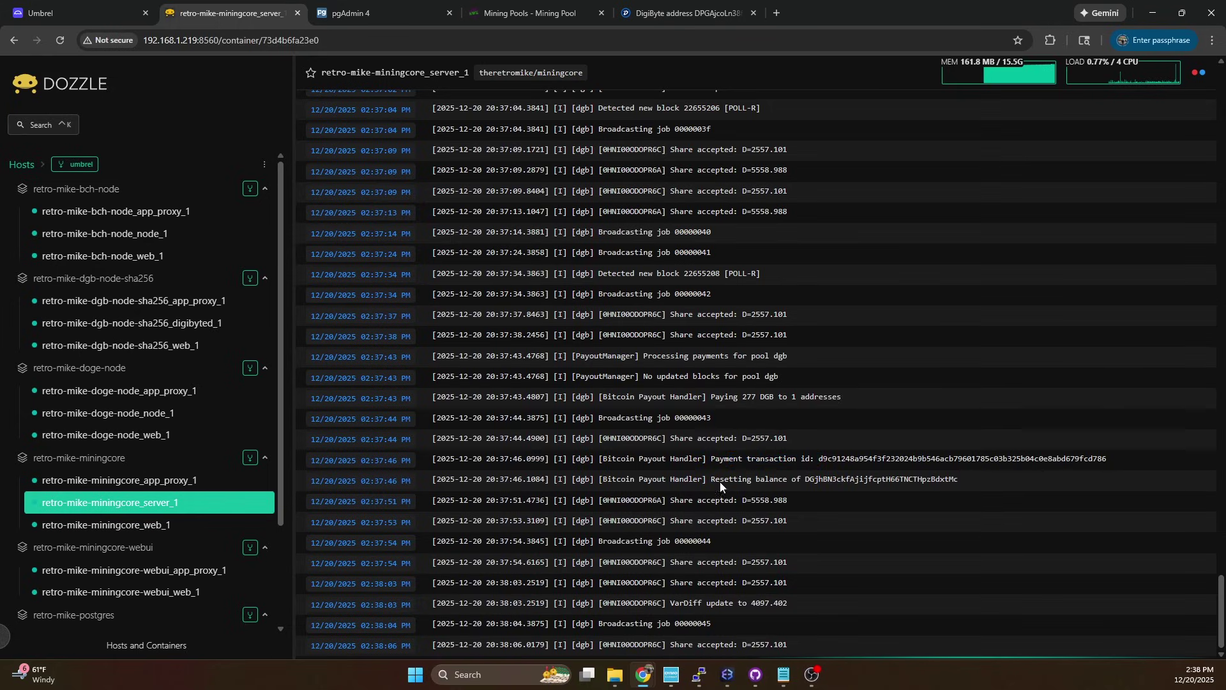
drag(774, 480, 816, 486)
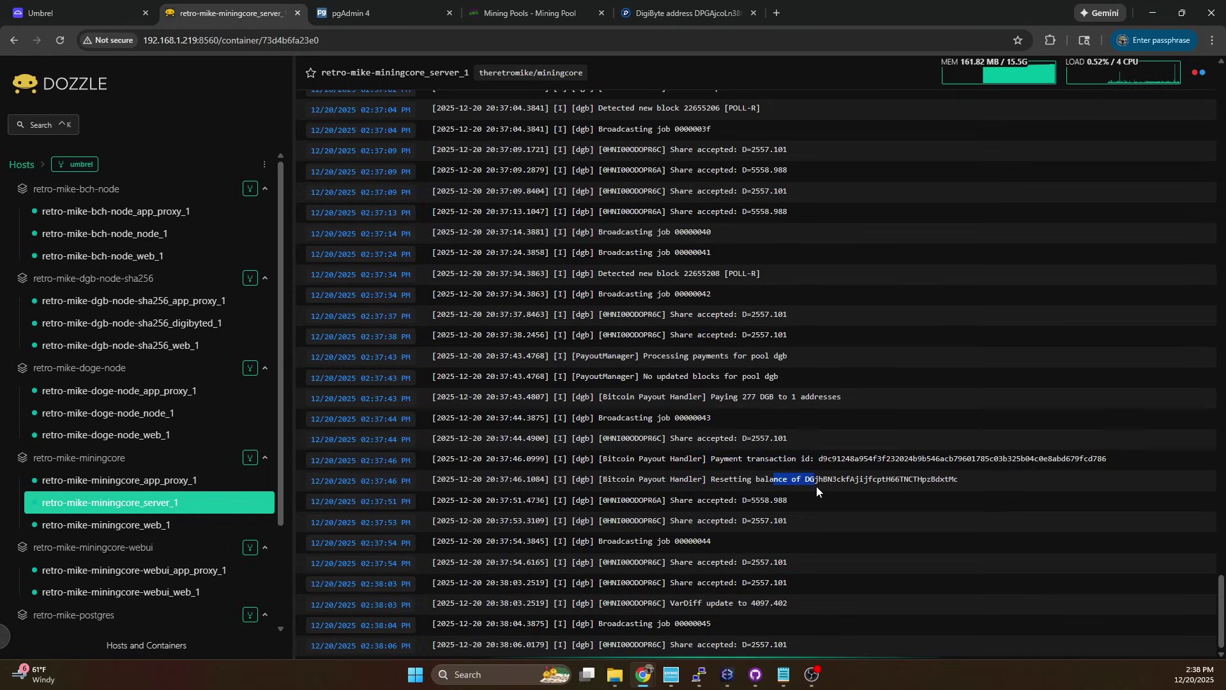
click(598, 594)
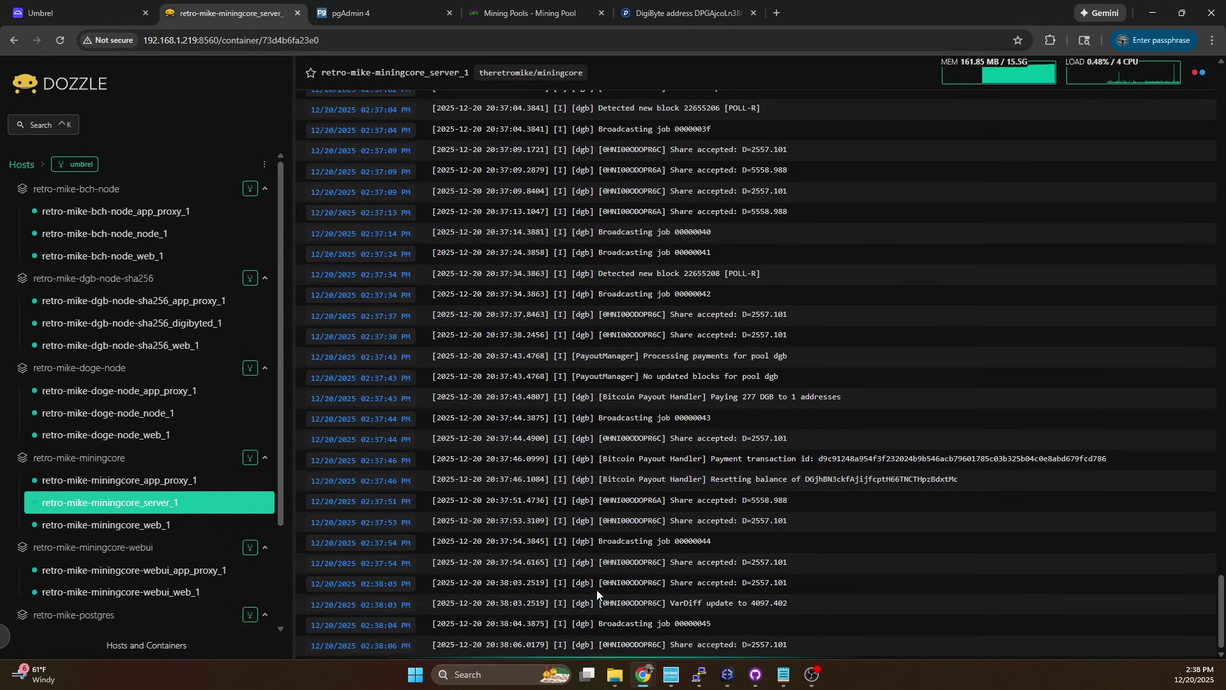
Go to the Digibyte Sha256 pool page and follow its Pool Wallet address link to cryptoID.
key(ctrl+4)
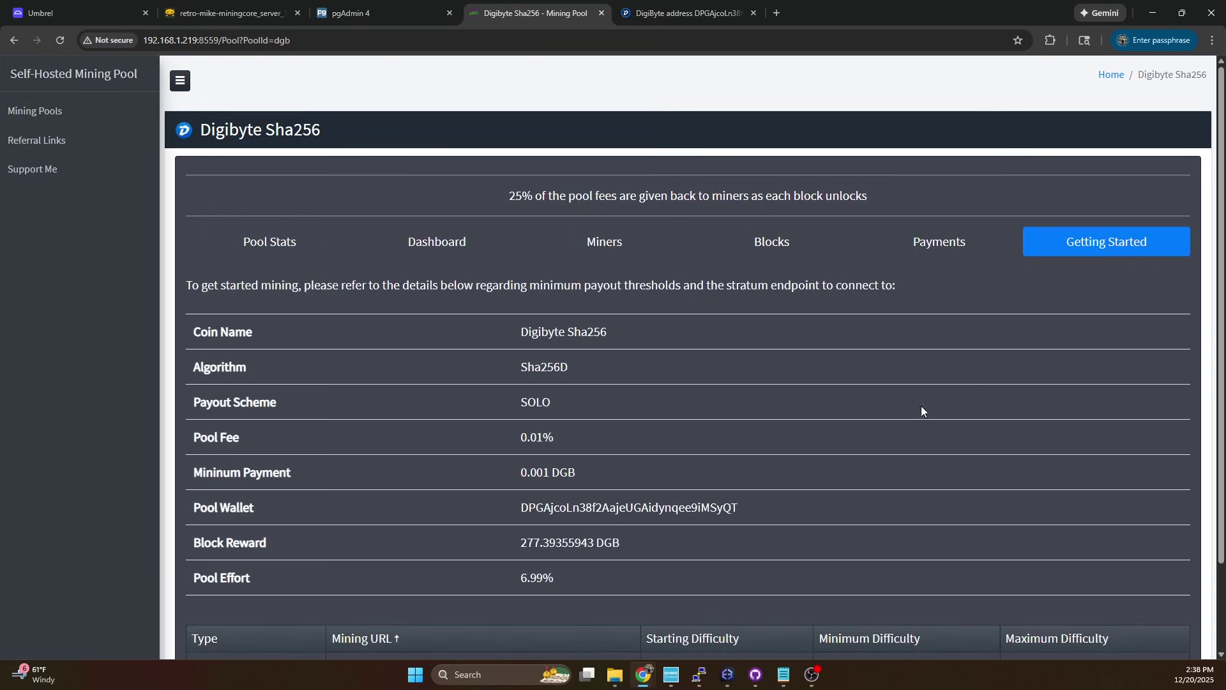
click(574, 515)
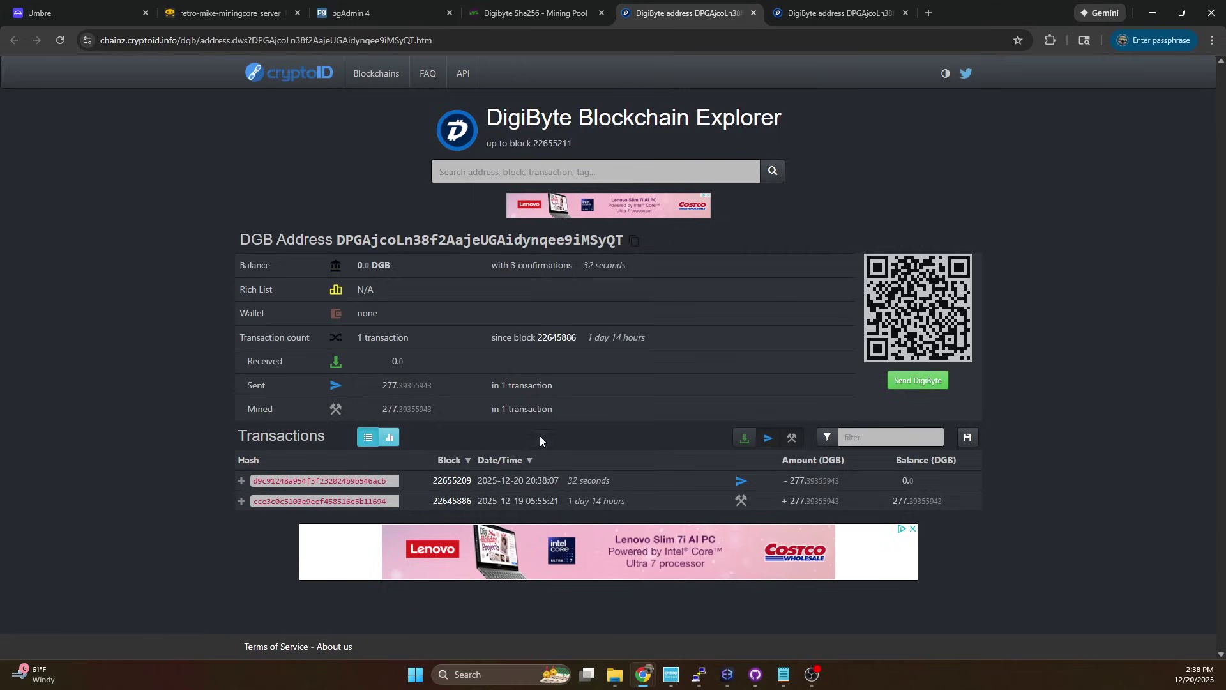
Note the wallet's 0.0 DGB balance, then open block 22655209 and highlight its 277 and 0.37135943 outputs.
drag(400, 263, 356, 268)
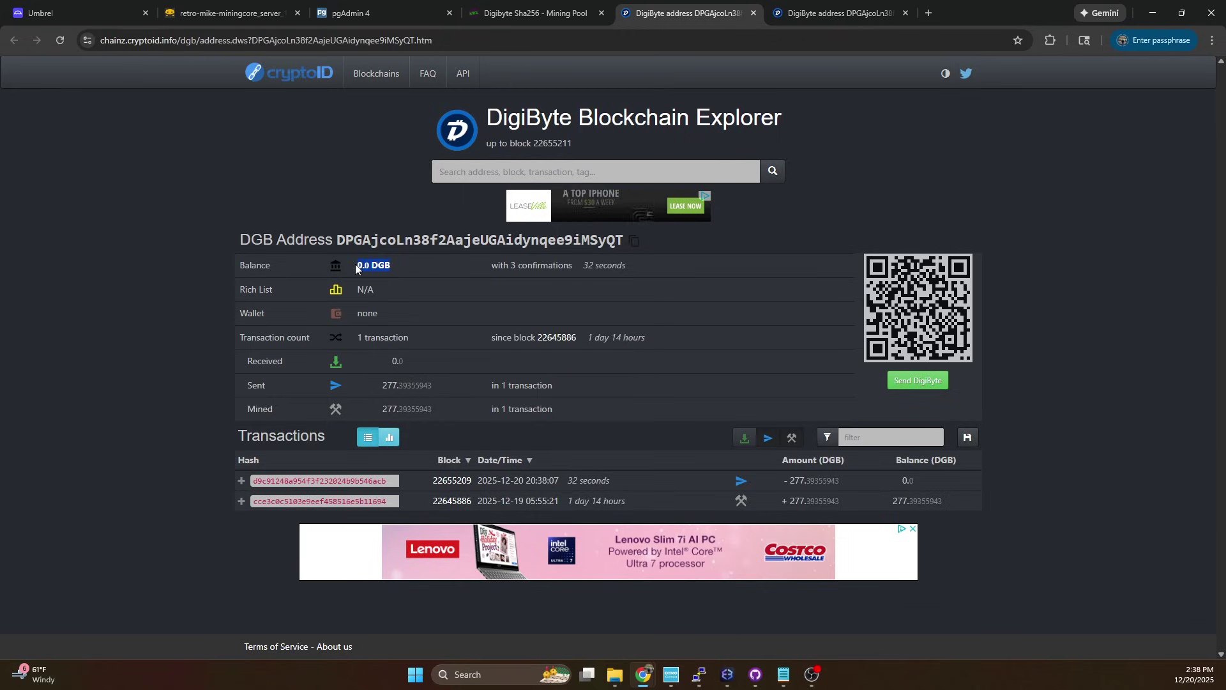
click(450, 481)
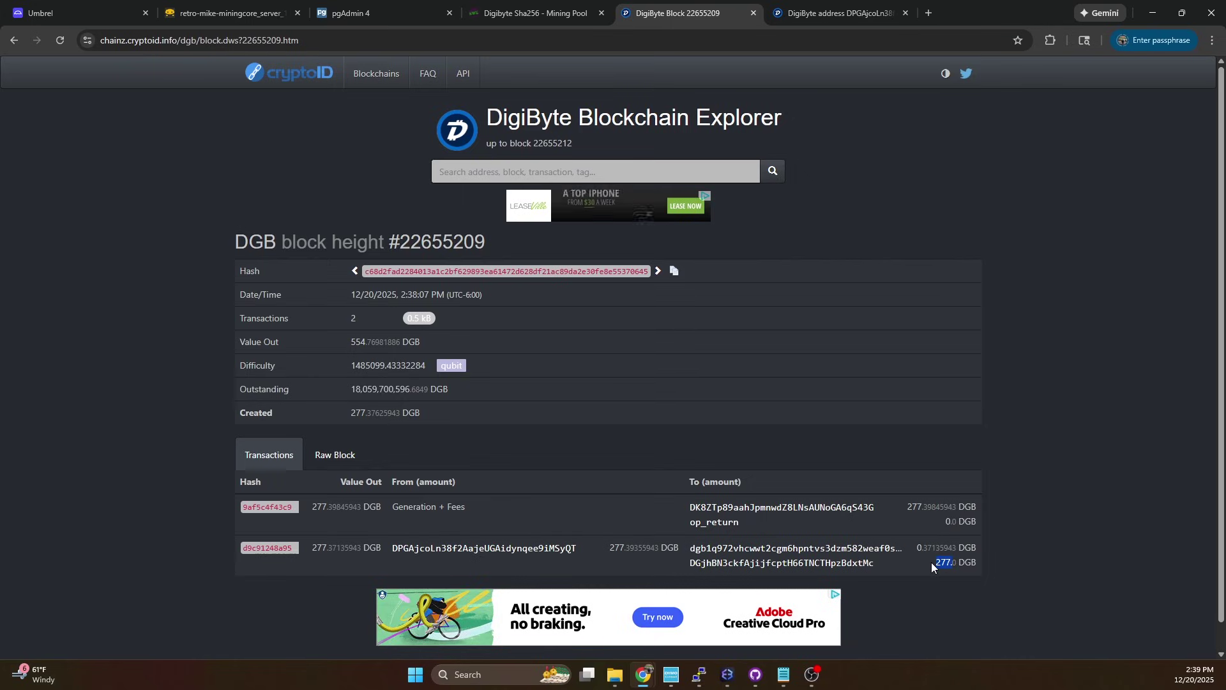
drag(953, 562, 744, 560)
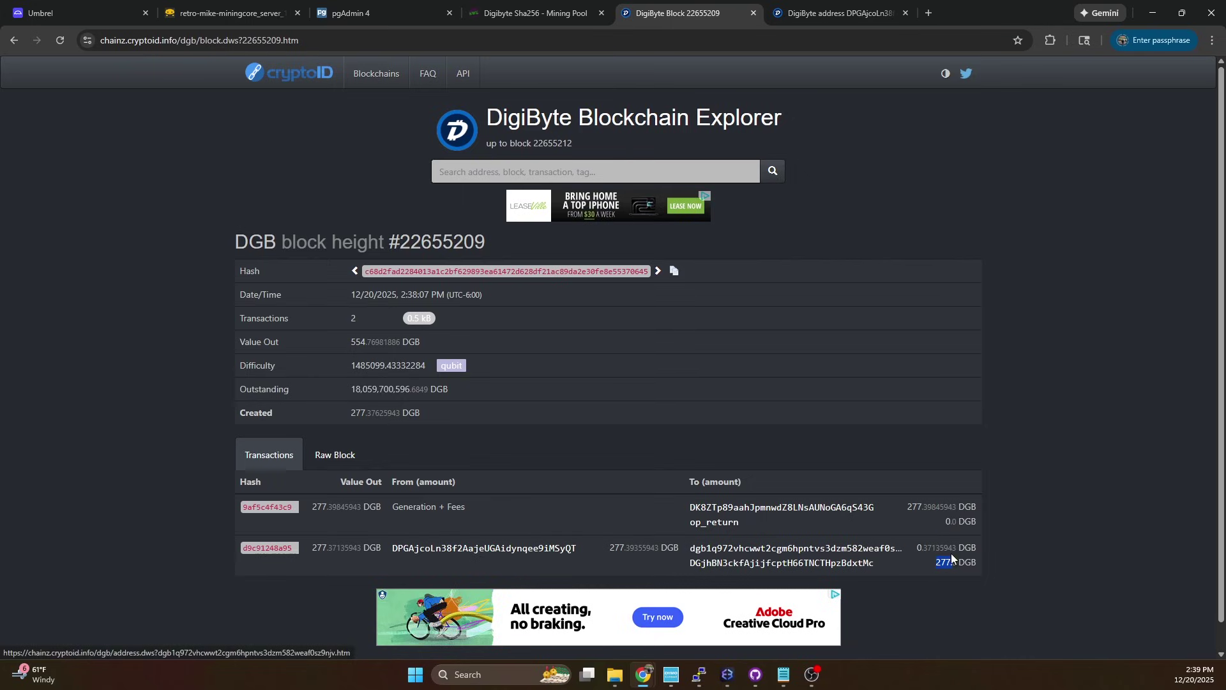
drag(920, 547, 933, 549)
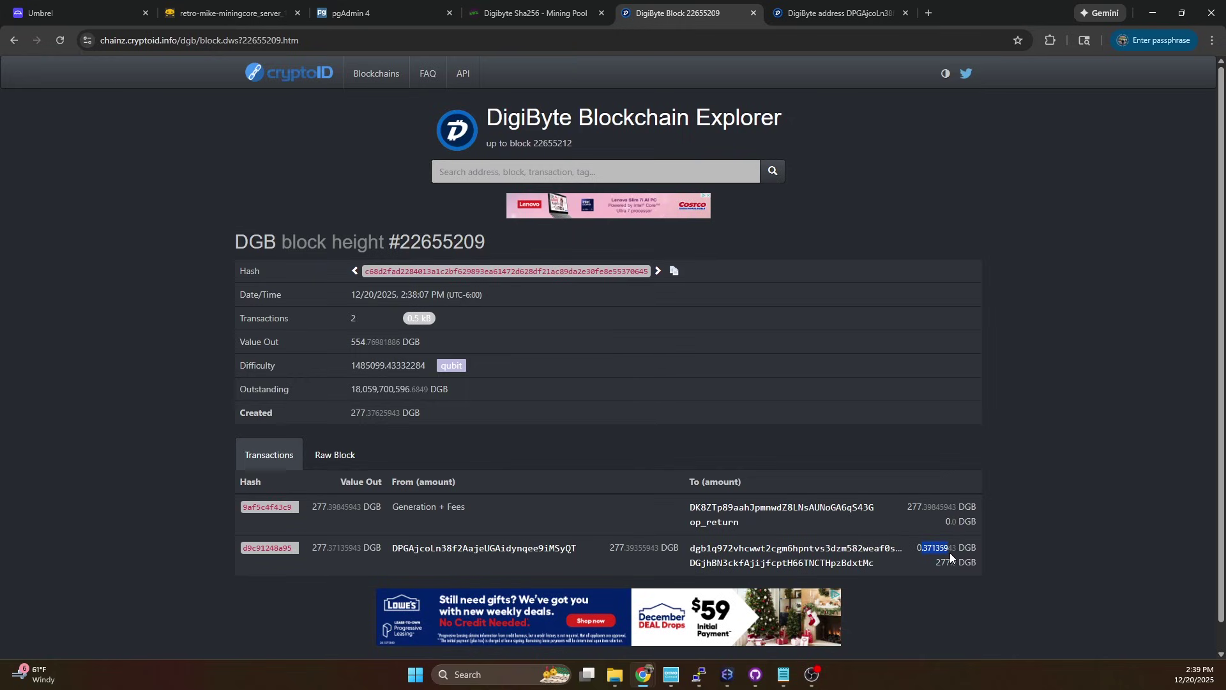
click(942, 568)
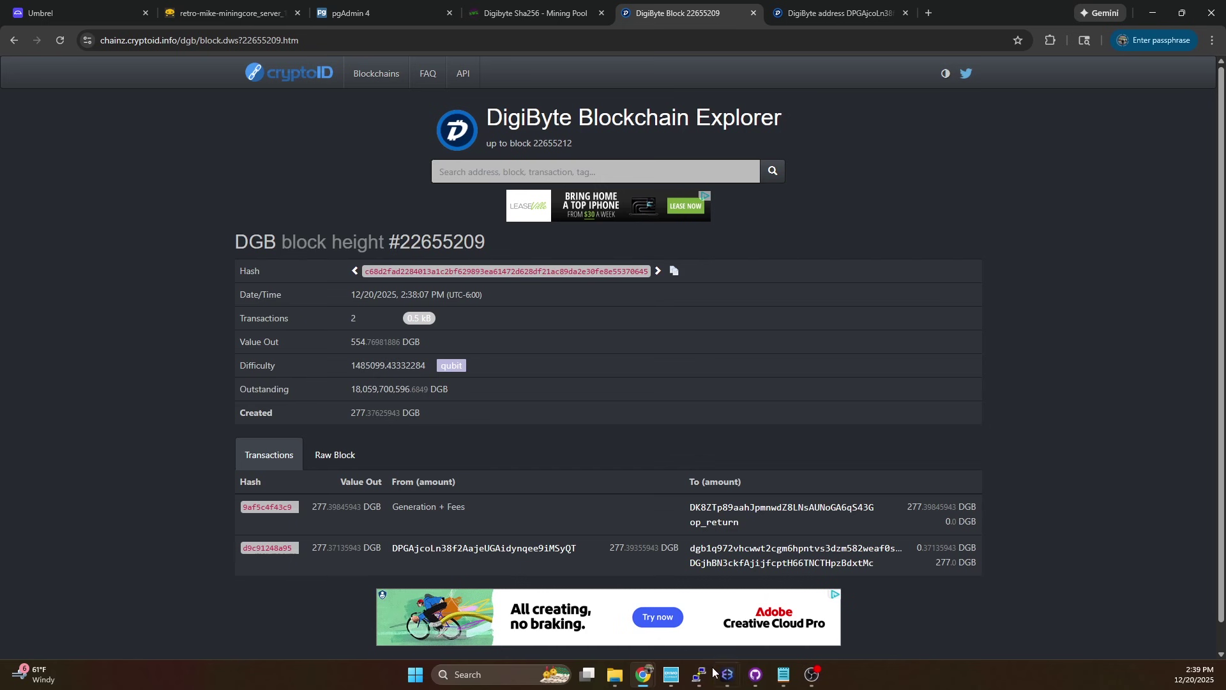
Re-run the digibyte-cli getbalance command in PuTTY, answering the sudo password prompt.
mouse_move(701, 674)
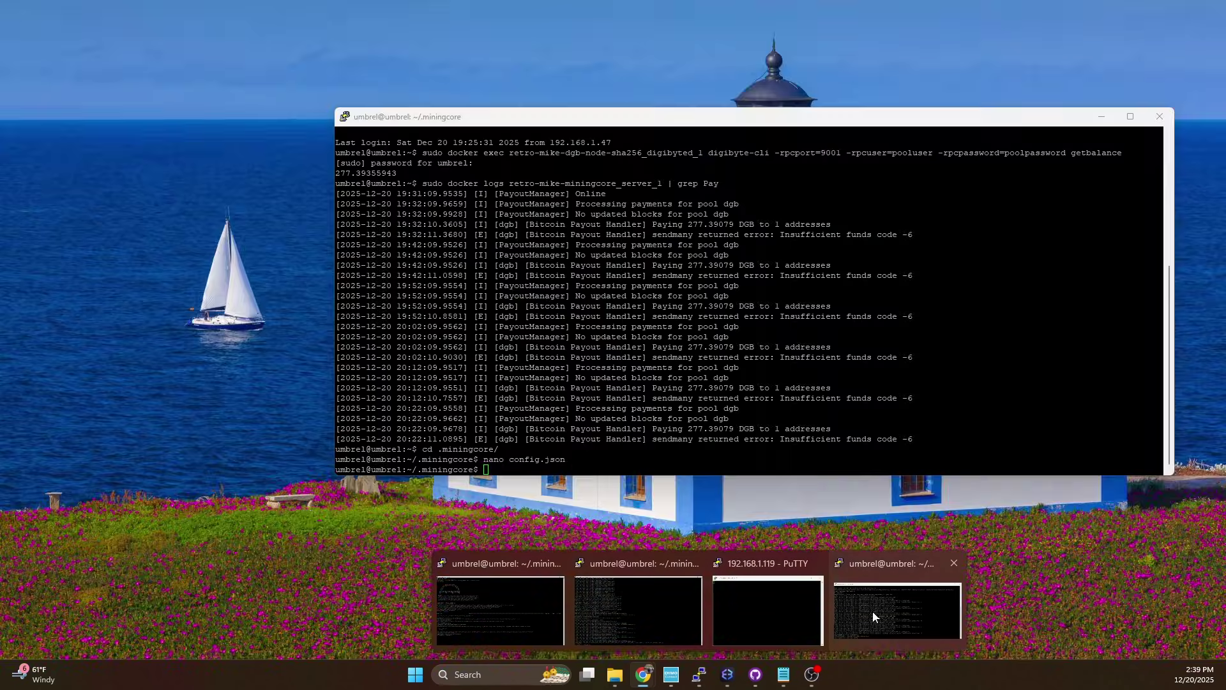
click(872, 611)
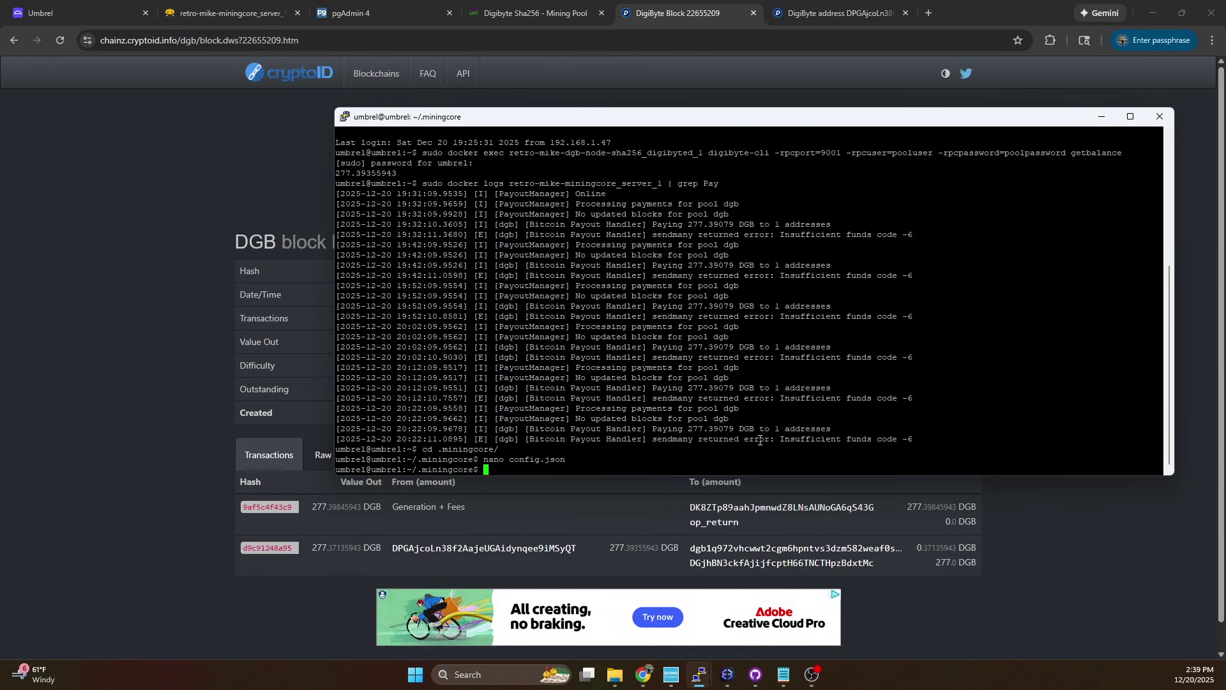
key(Up)
key(Up)
key(Up)
key(Up)
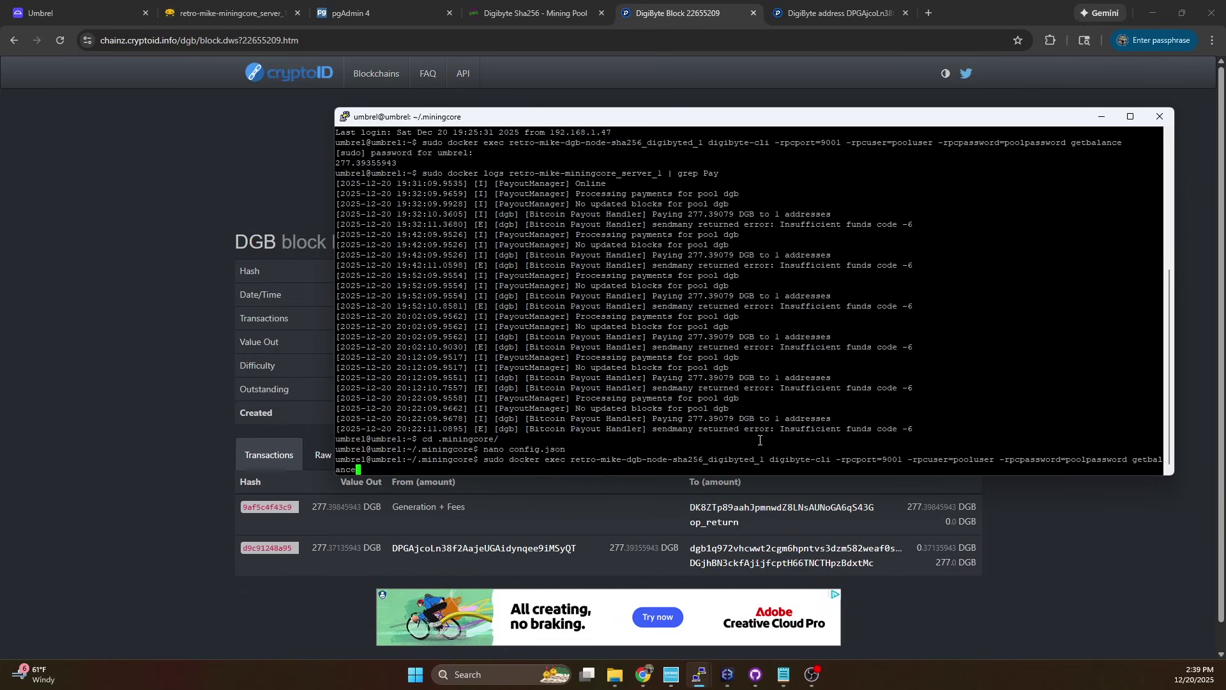
key(Return)
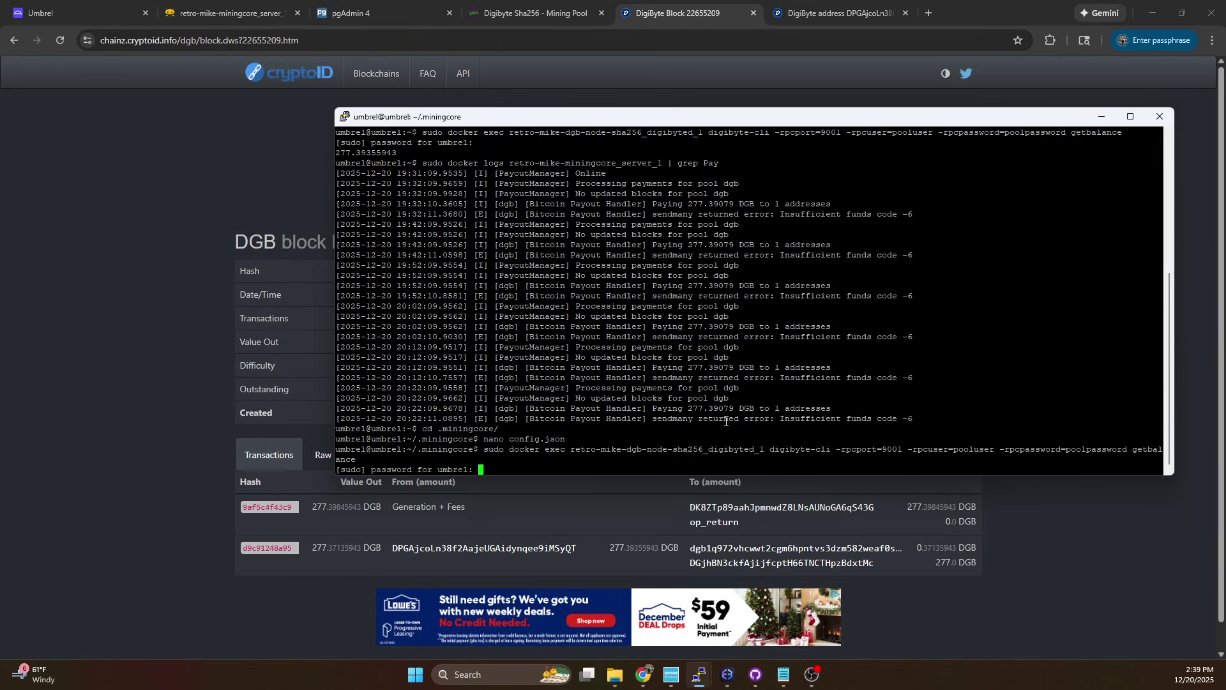
key(Return)
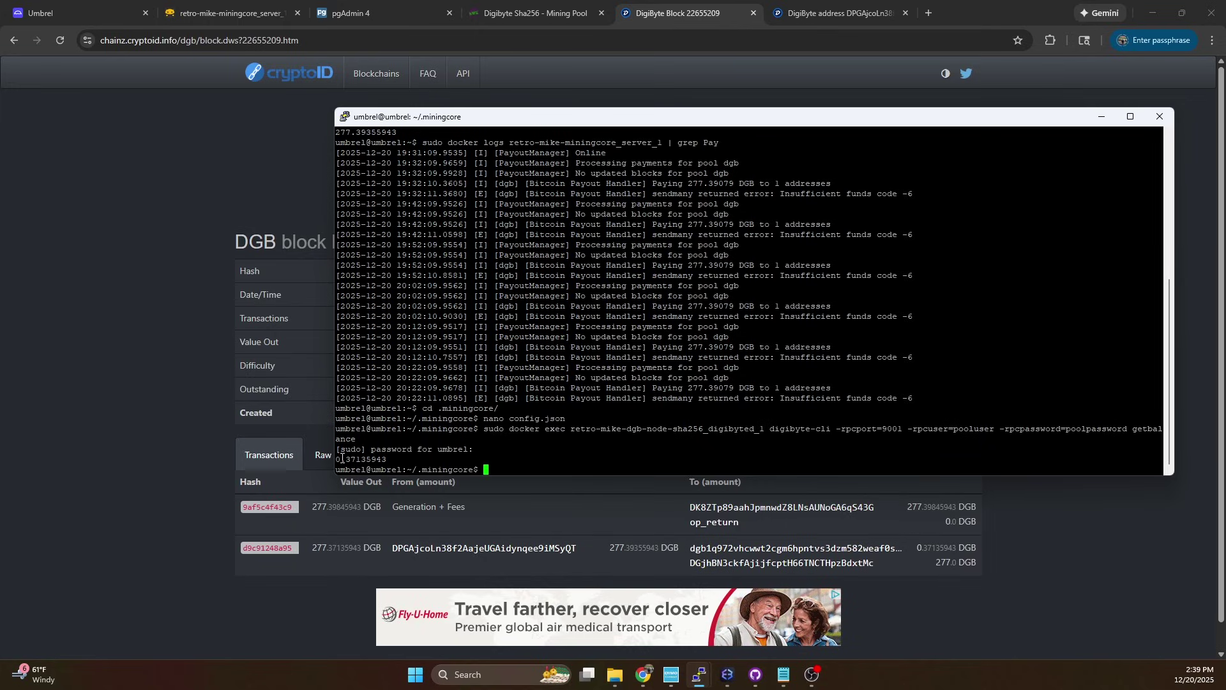
Highlight the returned 0.37135943 wallet balance in the terminal output.
mouse_move(342, 458)
mouse_down()
mouse_move(383, 459)
mouse_move(339, 460)
mouse_up()
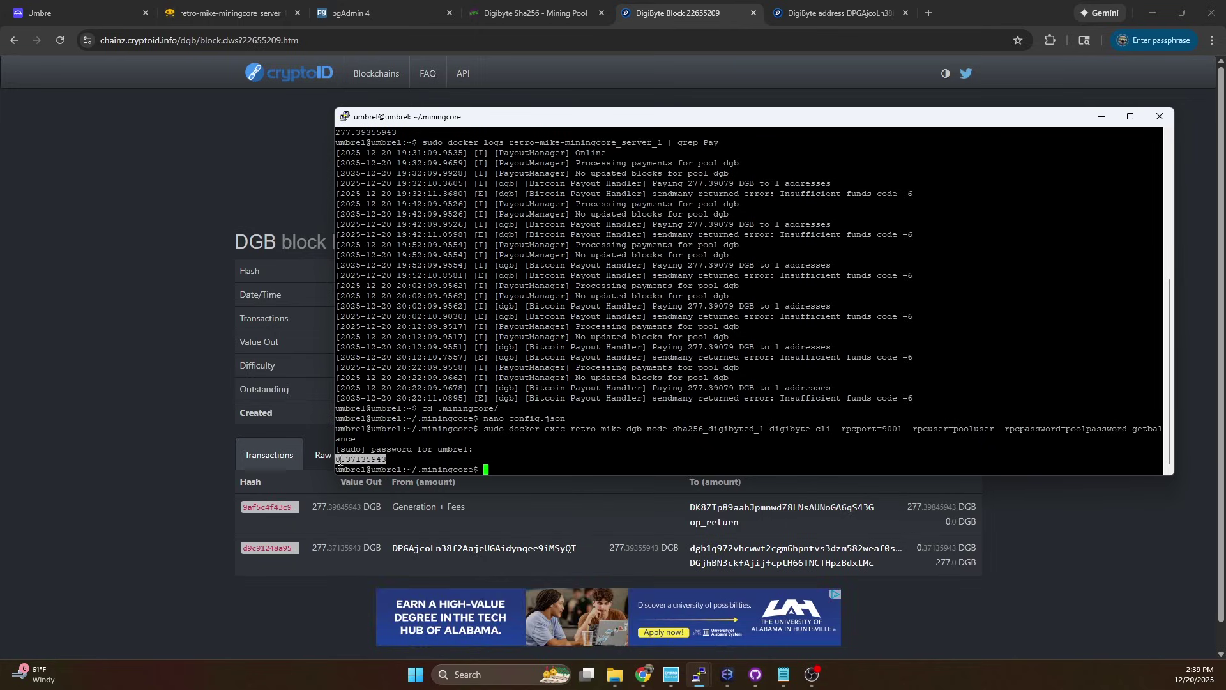
click(359, 455)
drag(365, 458, 339, 459)
click(350, 460)
click(383, 458)
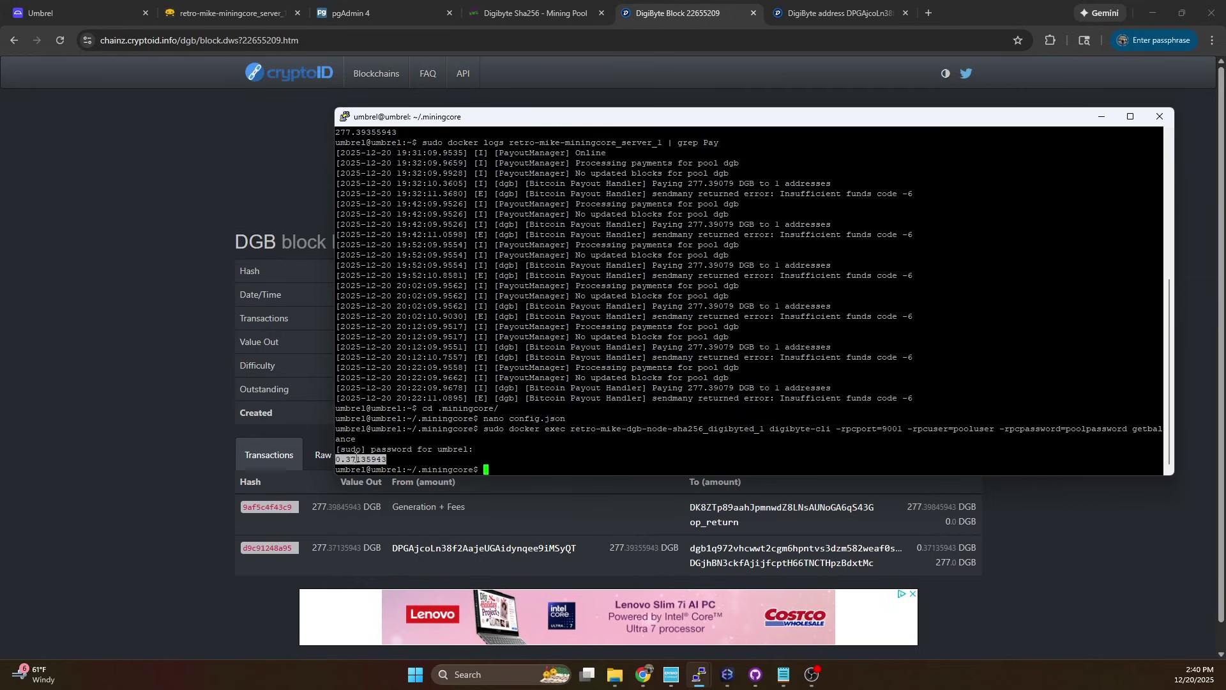
click(356, 459)
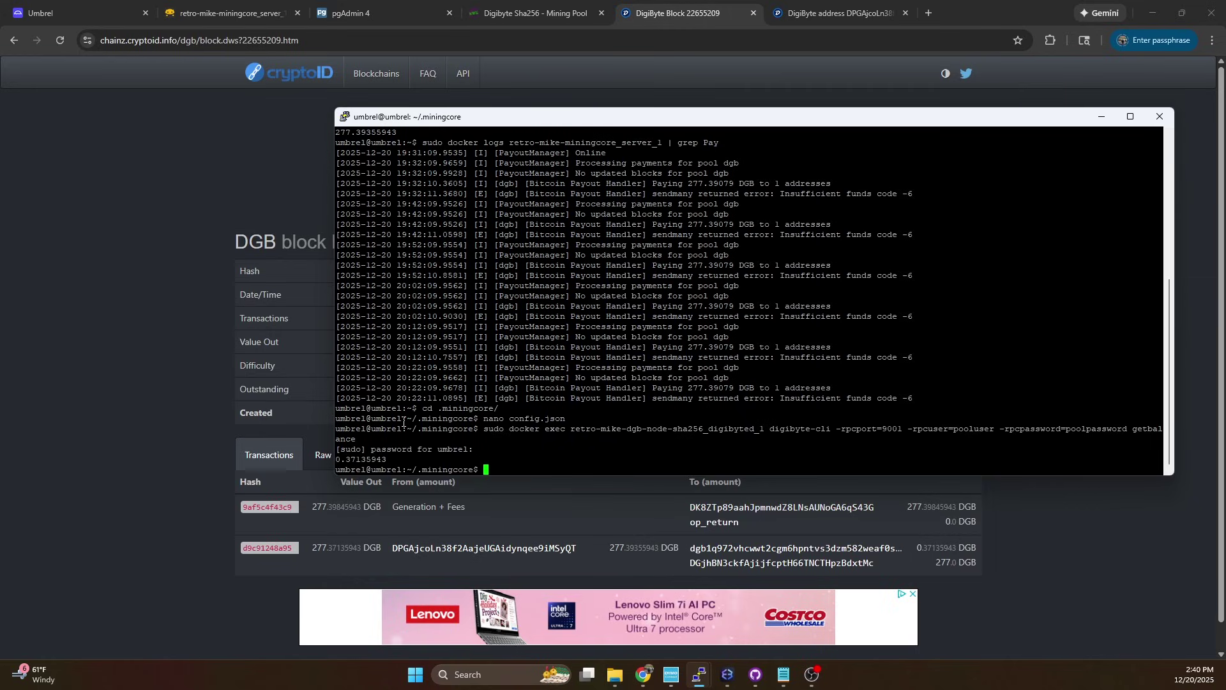